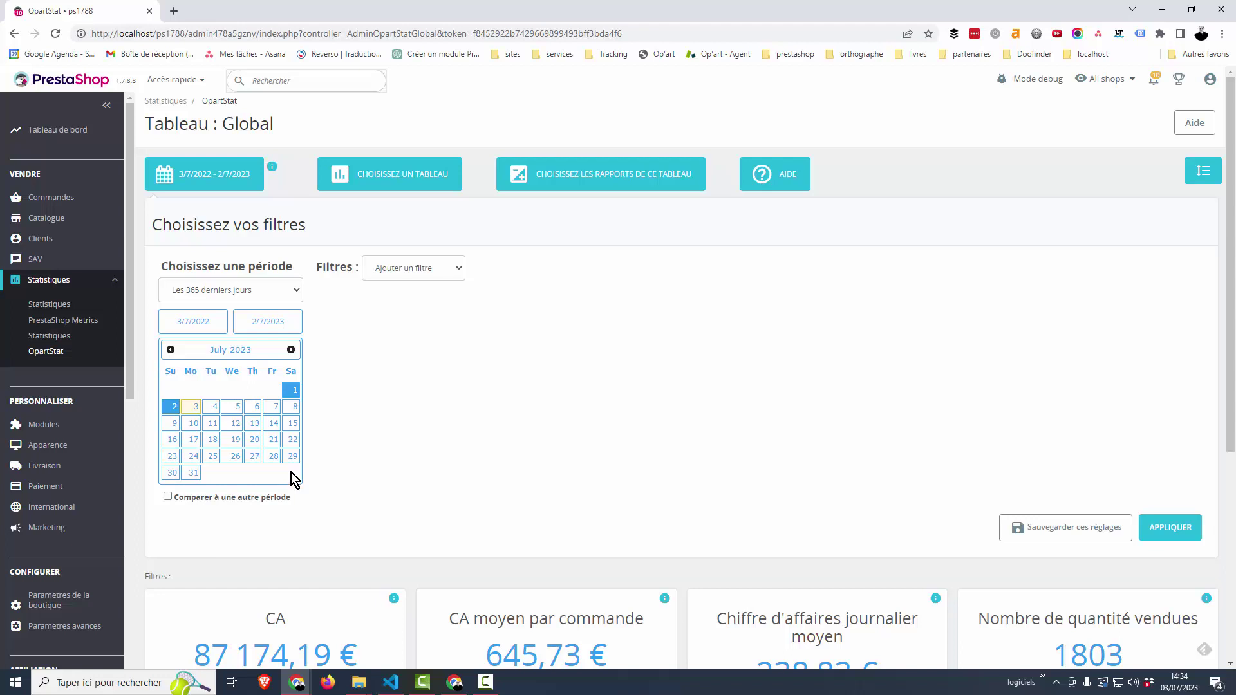
Look through the available filter types and view the Global dashboard with its filter panel hidden.
{"action": "left_click", "coordinate": [456, 269]}
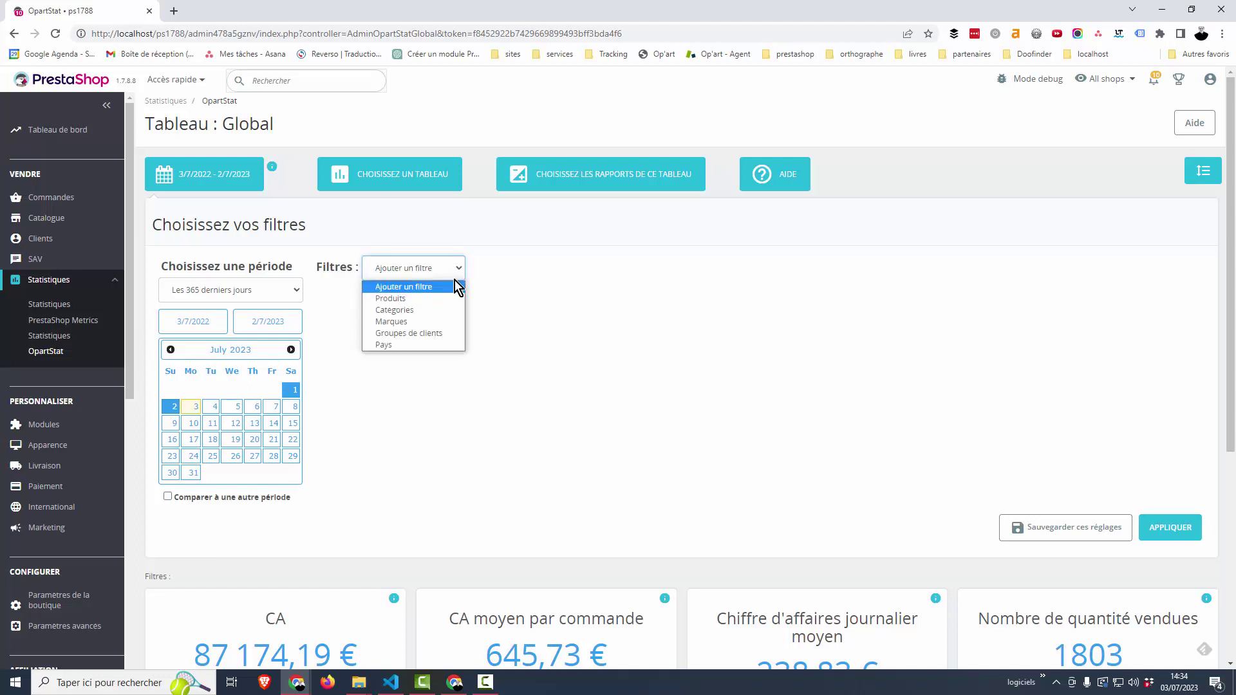
{"action": "left_click", "coordinate": [439, 345]}
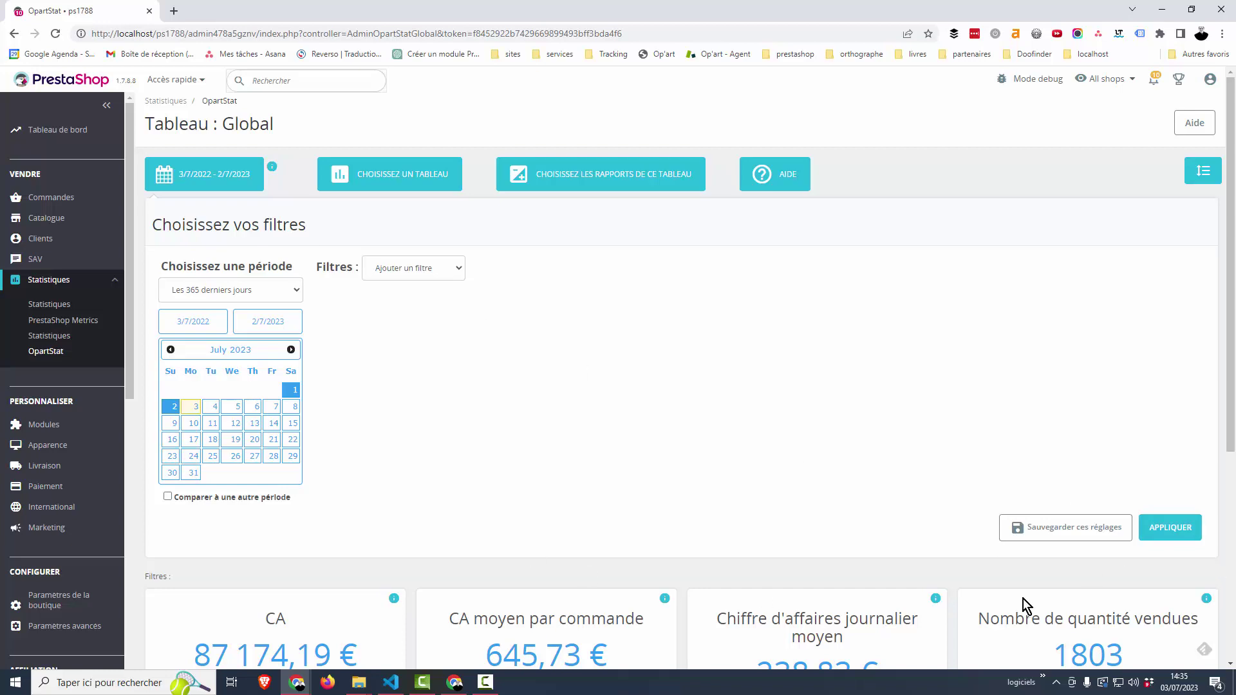
{"action": "scroll", "coordinate": [733, 448], "scroll_direction": "down", "scroll_amount": 3}
{"action": "scroll", "coordinate": [534, 299], "scroll_direction": "up", "scroll_amount": 3}
{"action": "left_click", "coordinate": [186, 183]}
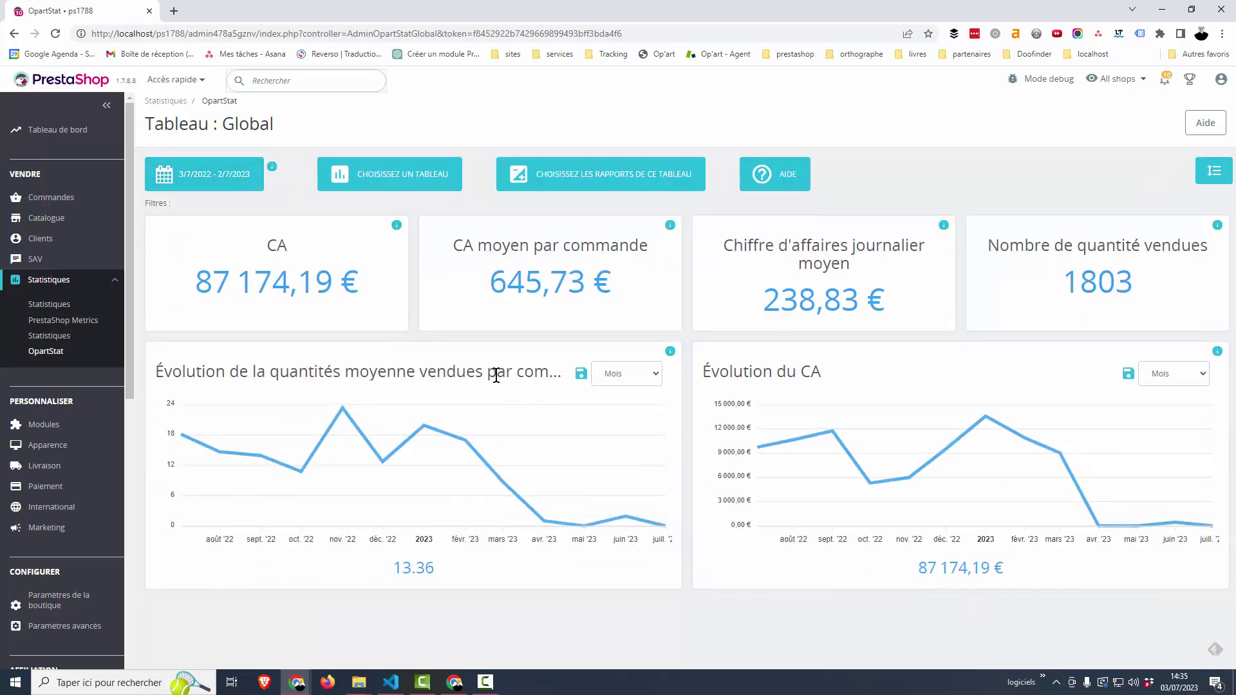
{"action": "left_click", "coordinate": [193, 174]}
{"action": "left_click", "coordinate": [216, 182]}
Look through the list of reports that can be displayed on the Global dashboard, leaving the selection as is.
{"action": "left_click", "coordinate": [511, 183]}
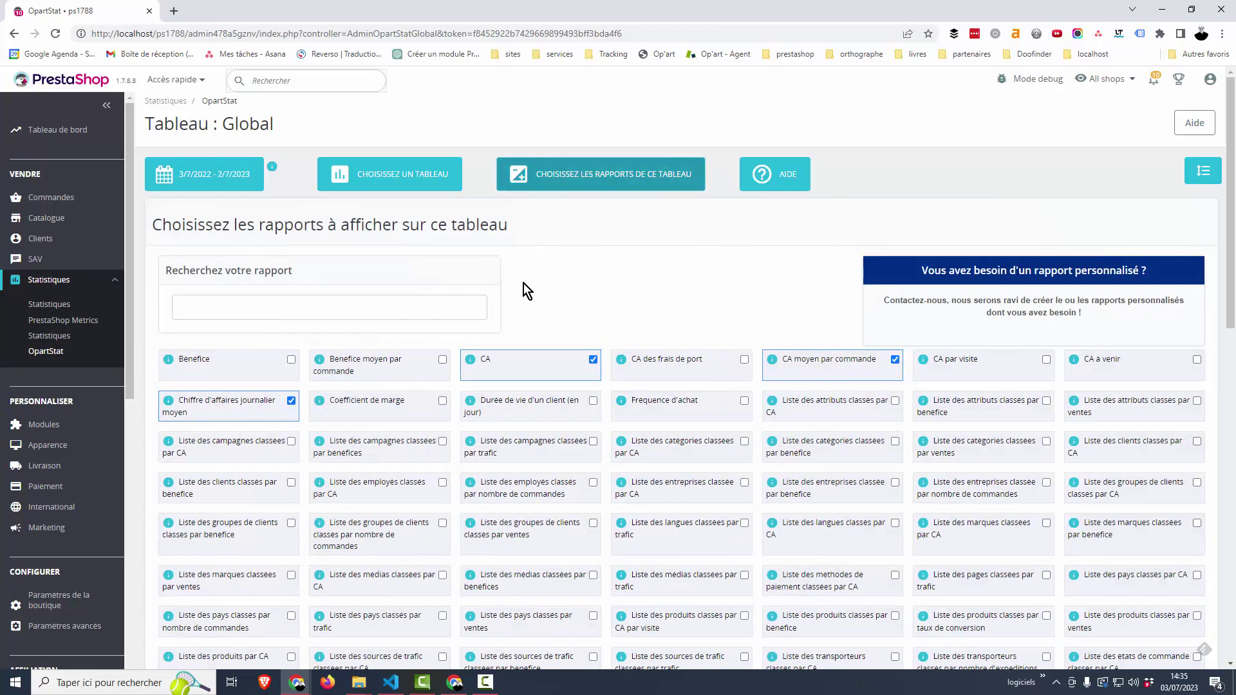
{"action": "scroll", "coordinate": [523, 283], "scroll_direction": "down", "scroll_amount": 7}
{"action": "scroll", "coordinate": [681, 283], "scroll_direction": "up", "scroll_amount": 6}
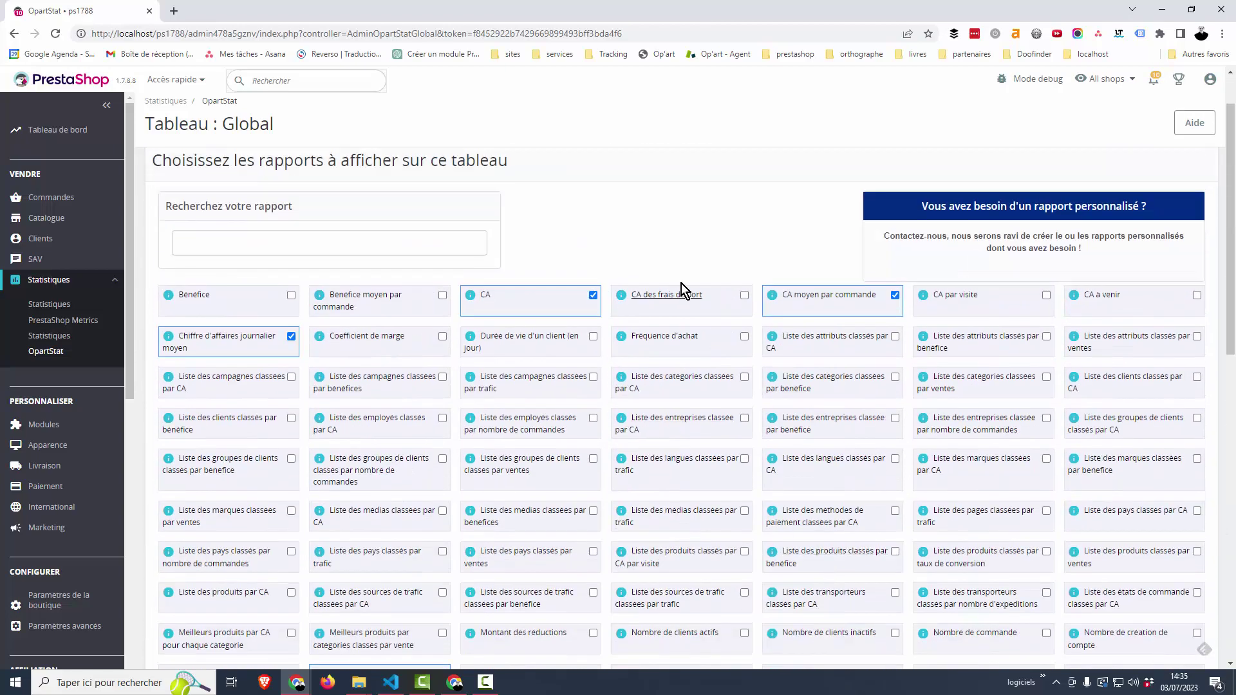
{"action": "scroll", "coordinate": [681, 283], "scroll_direction": "up", "scroll_amount": 2}
{"action": "left_click", "coordinate": [617, 187]}
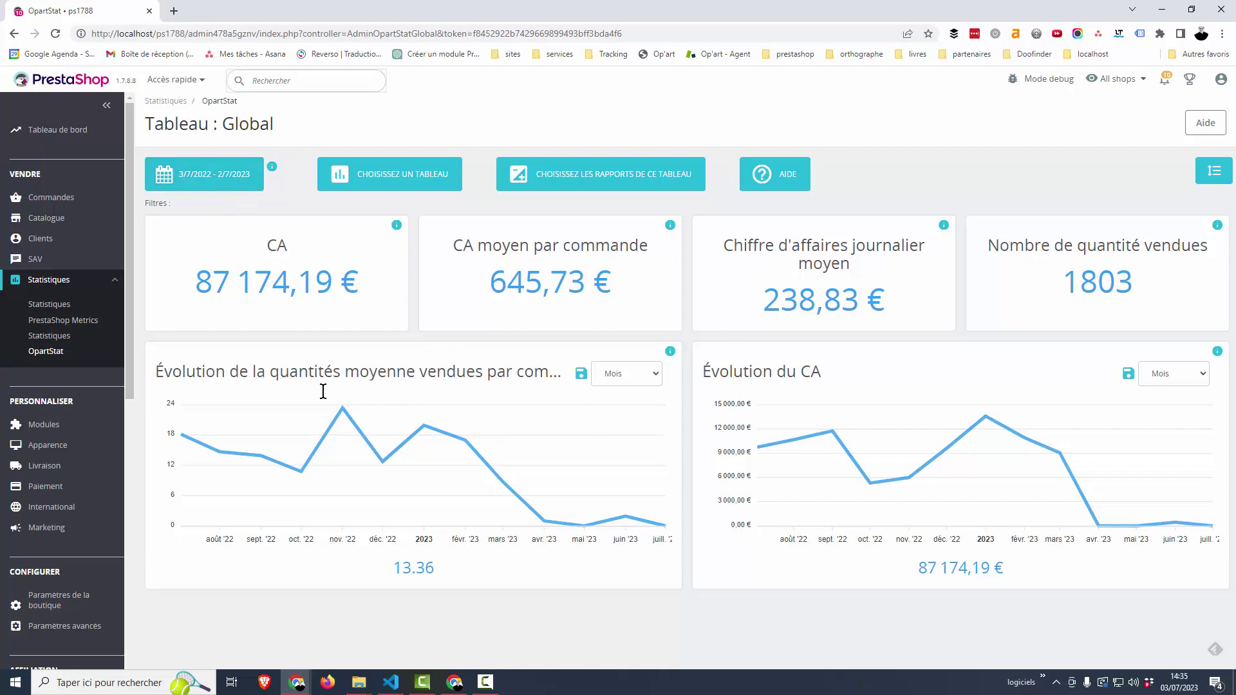
Add a category filter for Vêtements and apply it to the Global dashboard.
{"action": "left_click", "coordinate": [210, 184]}
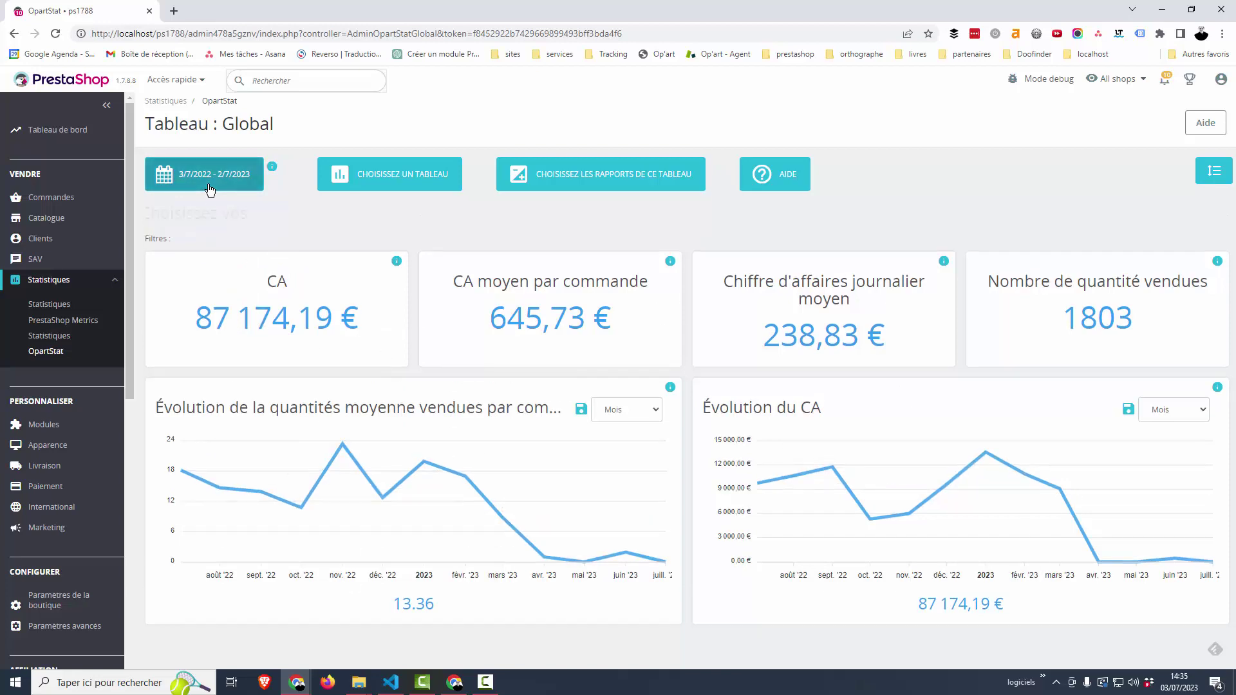
{"action": "left_click", "coordinate": [407, 269]}
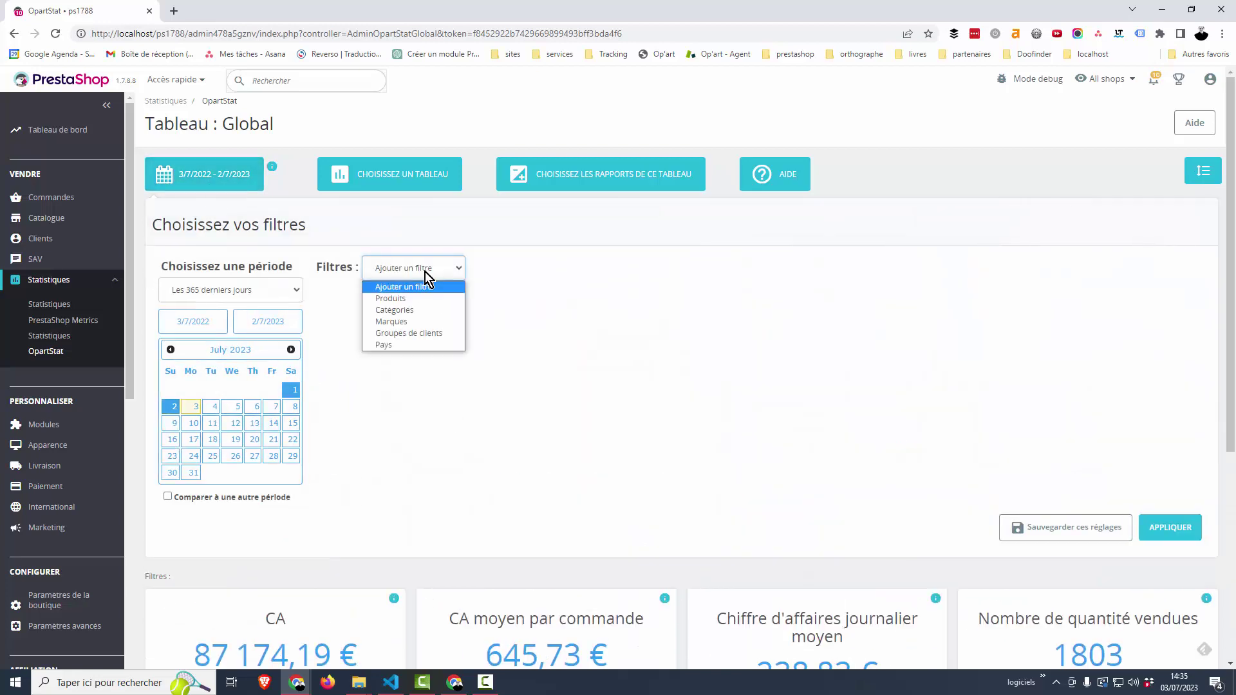
{"action": "left_click", "coordinate": [409, 310]}
{"action": "left_click", "coordinate": [439, 307]}
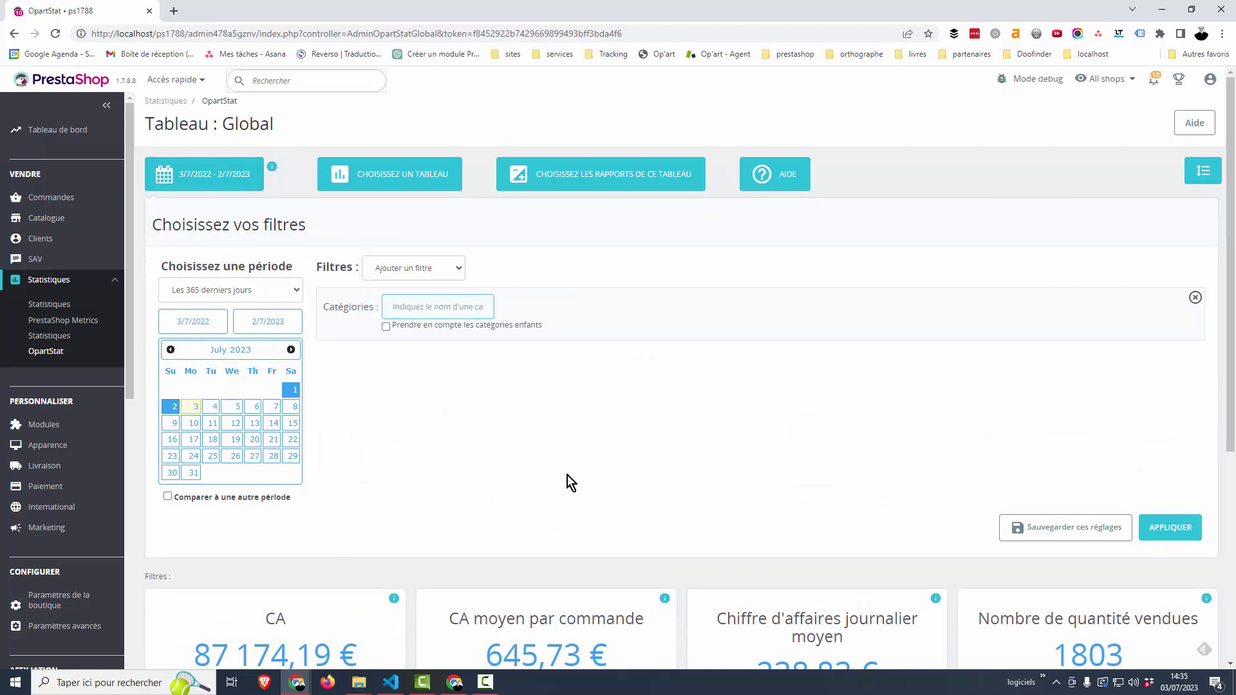
{"action": "type", "text": "vetVêtements"}
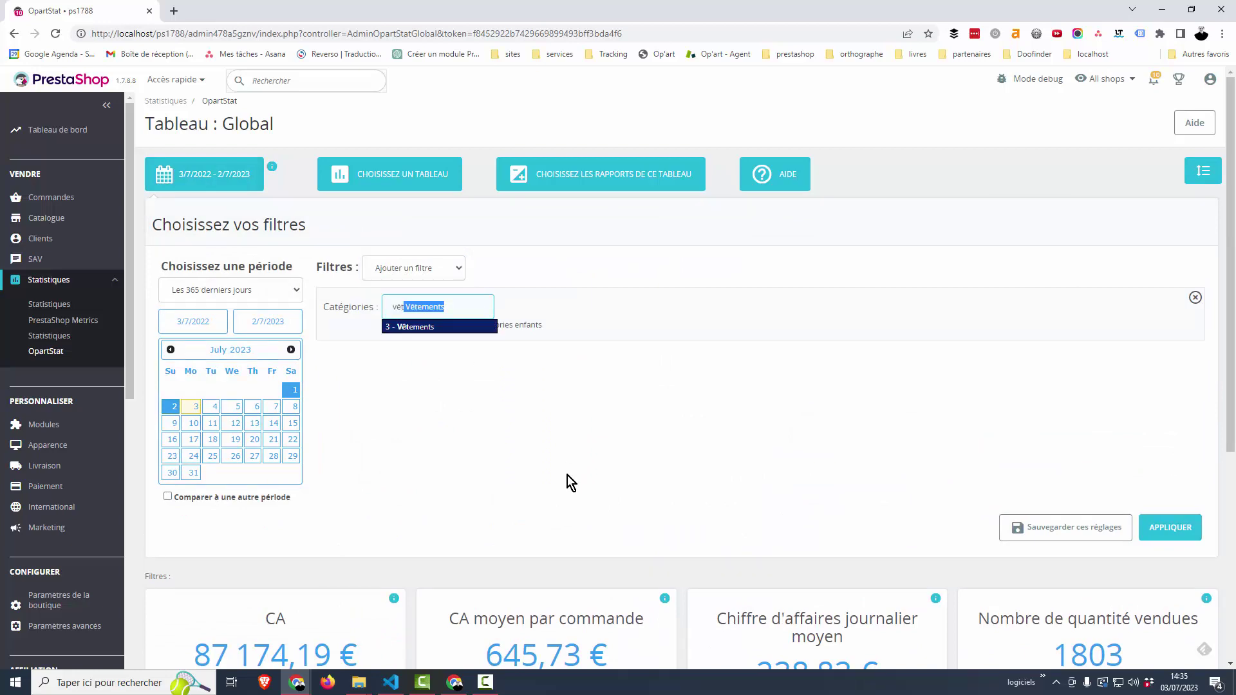
{"action": "left_click", "coordinate": [399, 328]}
{"action": "left_click", "coordinate": [1170, 527]}
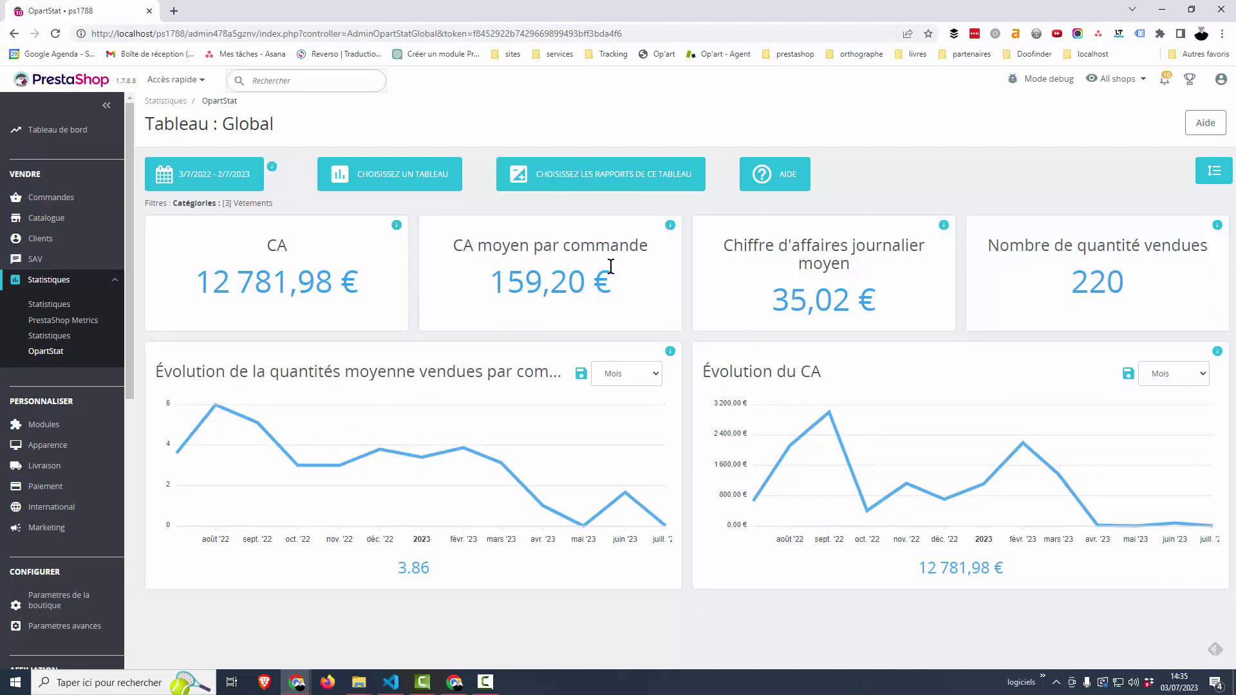
Add the Art category to the existing category filter and apply it to the dashboard.
{"action": "left_click", "coordinate": [219, 181]}
{"action": "left_click", "coordinate": [473, 309]}
{"action": "type", "text": "artArt"}
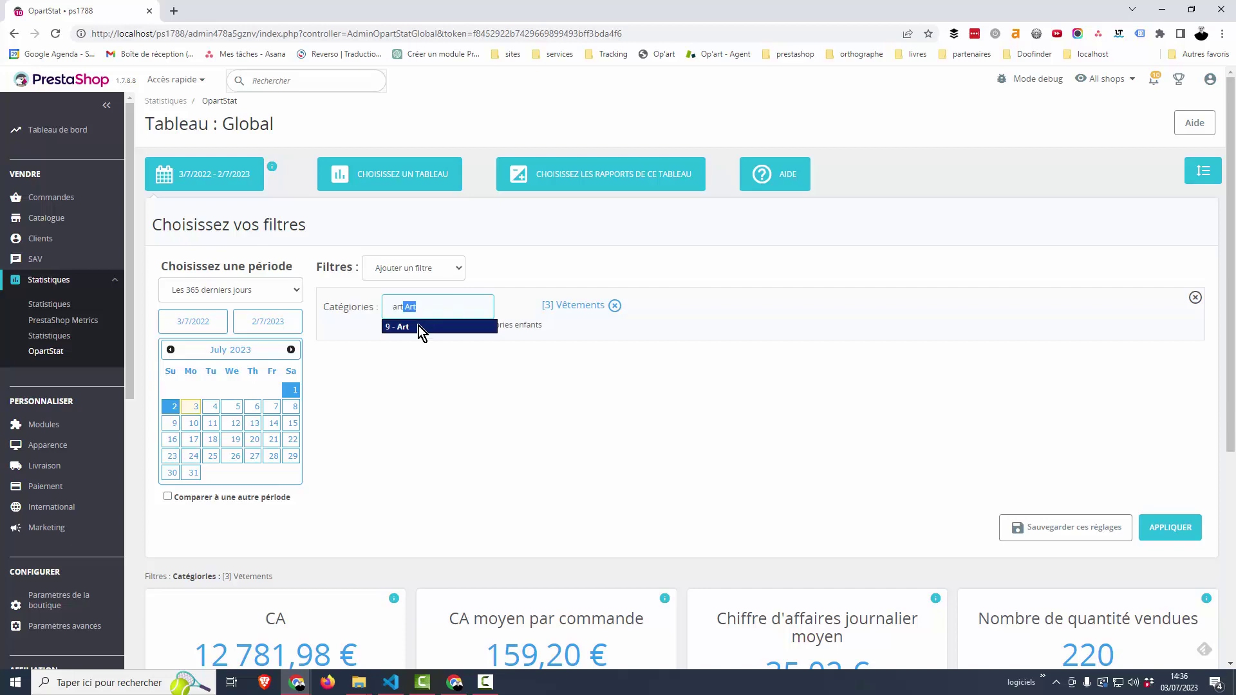
{"action": "left_click", "coordinate": [416, 327]}
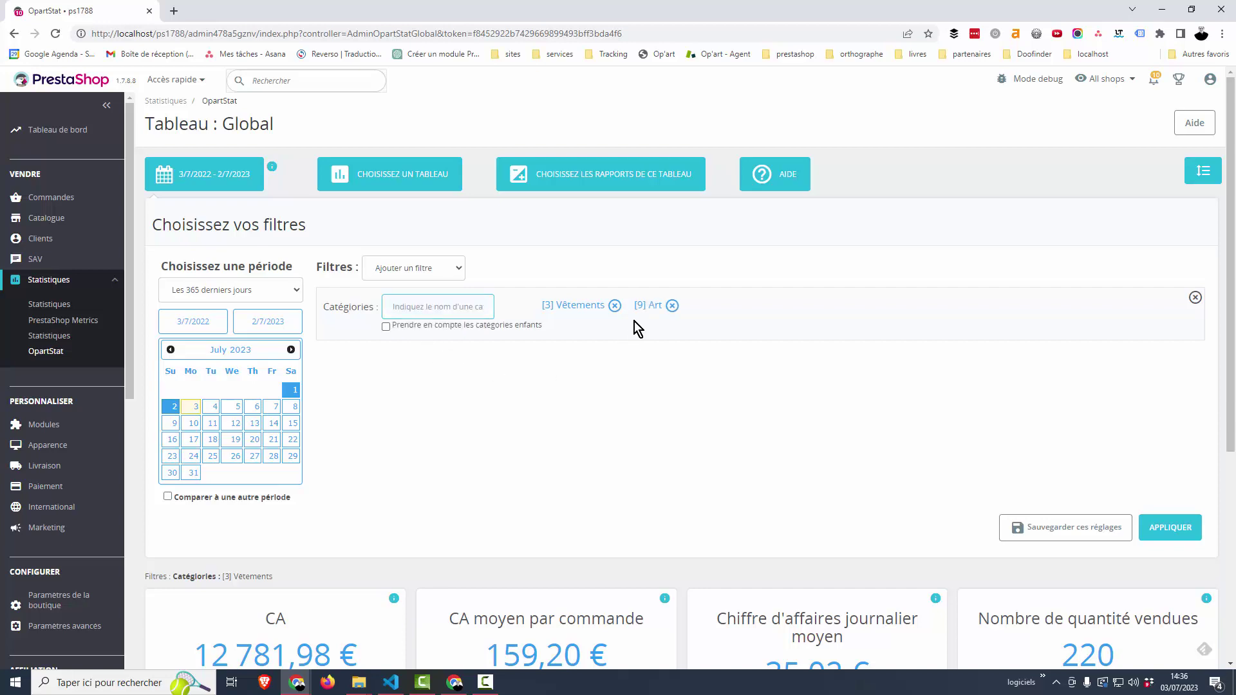
{"action": "left_click", "coordinate": [1168, 528]}
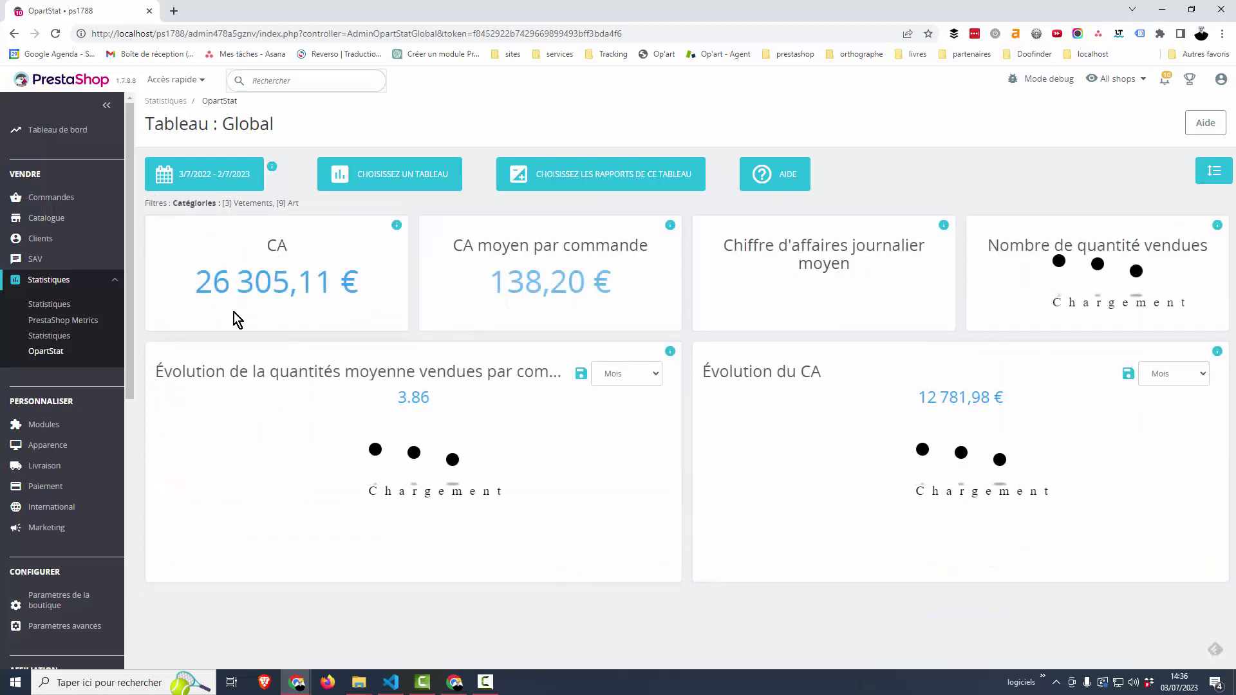
Remove Art from the category filter, include the child categories of Vêtements, and apply the filter.
{"action": "left_click", "coordinate": [212, 175]}
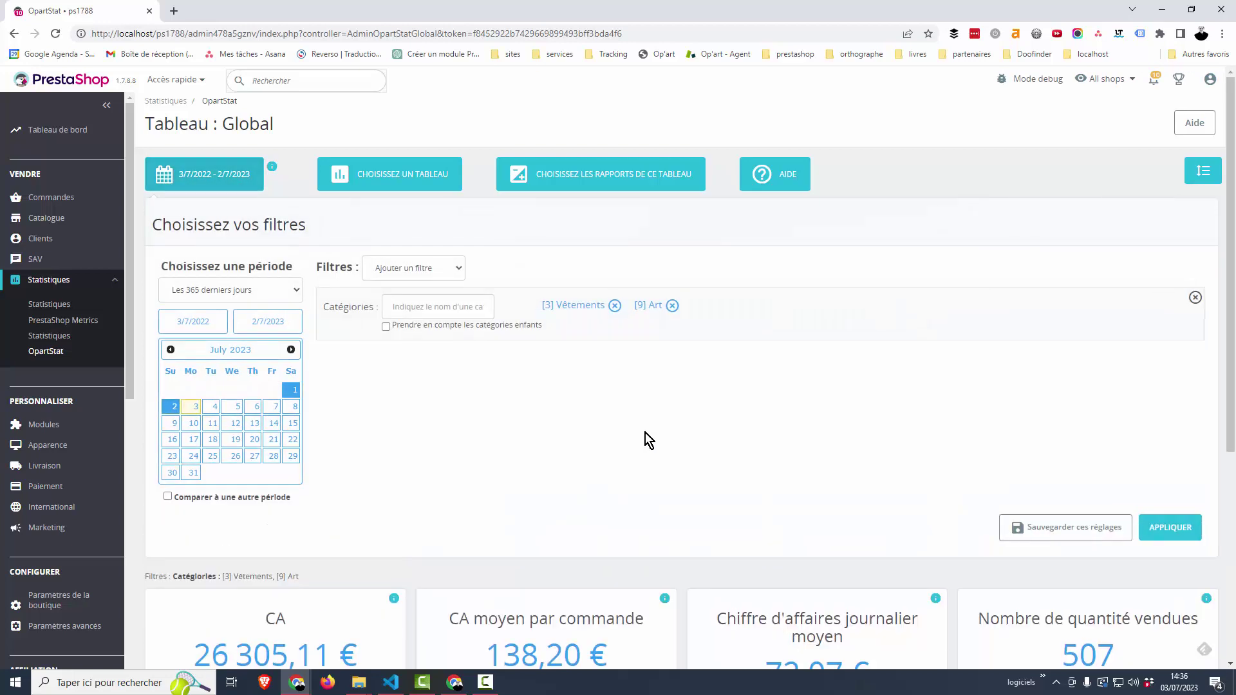
{"action": "left_click", "coordinate": [672, 306]}
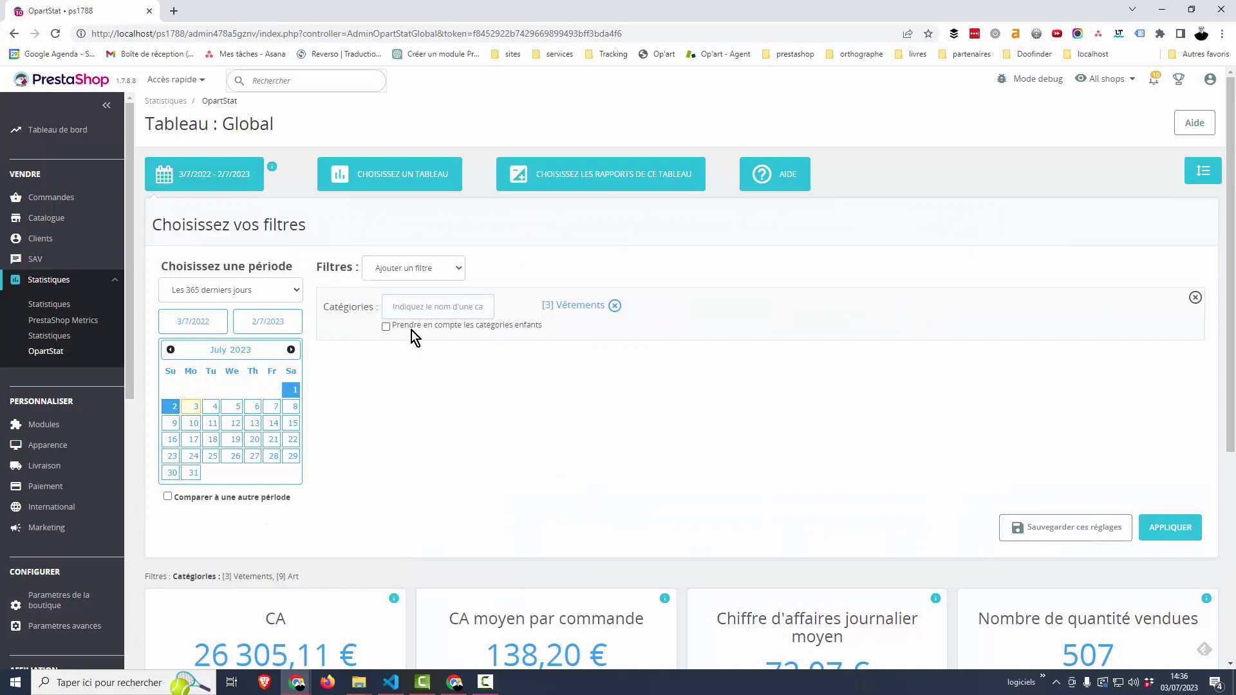
{"action": "left_click", "coordinate": [1169, 528]}
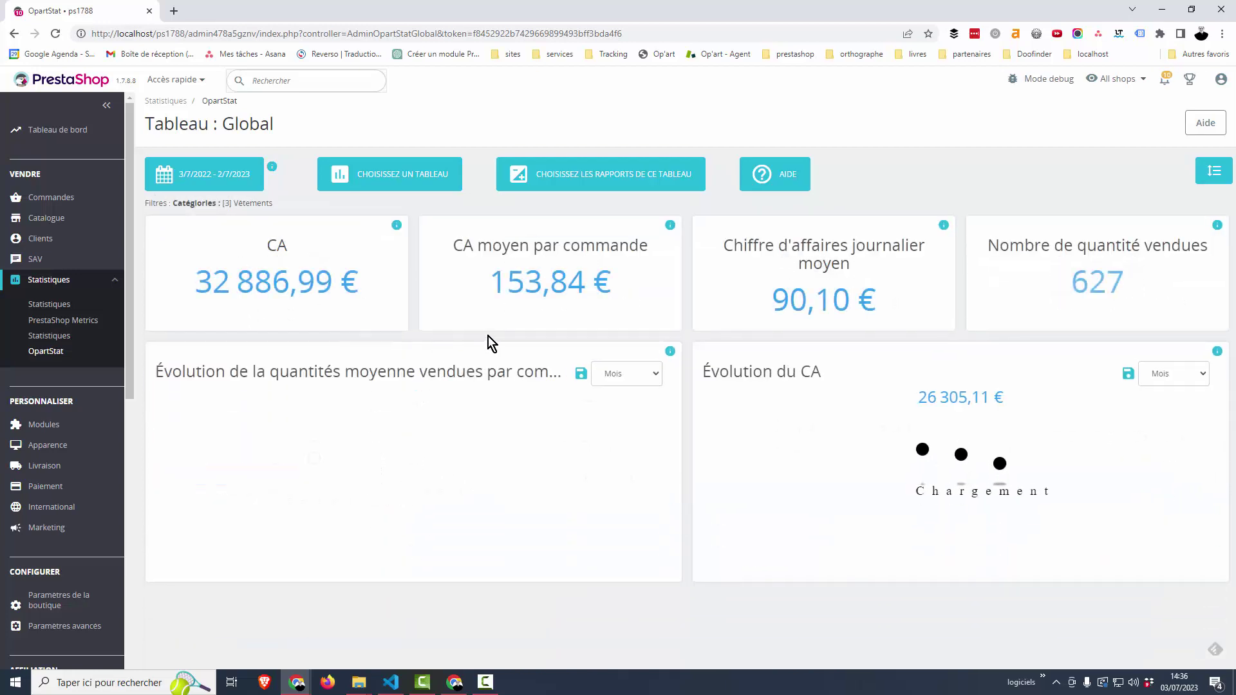
Replace the category filter with a product filter for Genesis Air superiority blue and apply it.
{"action": "left_click", "coordinate": [213, 177]}
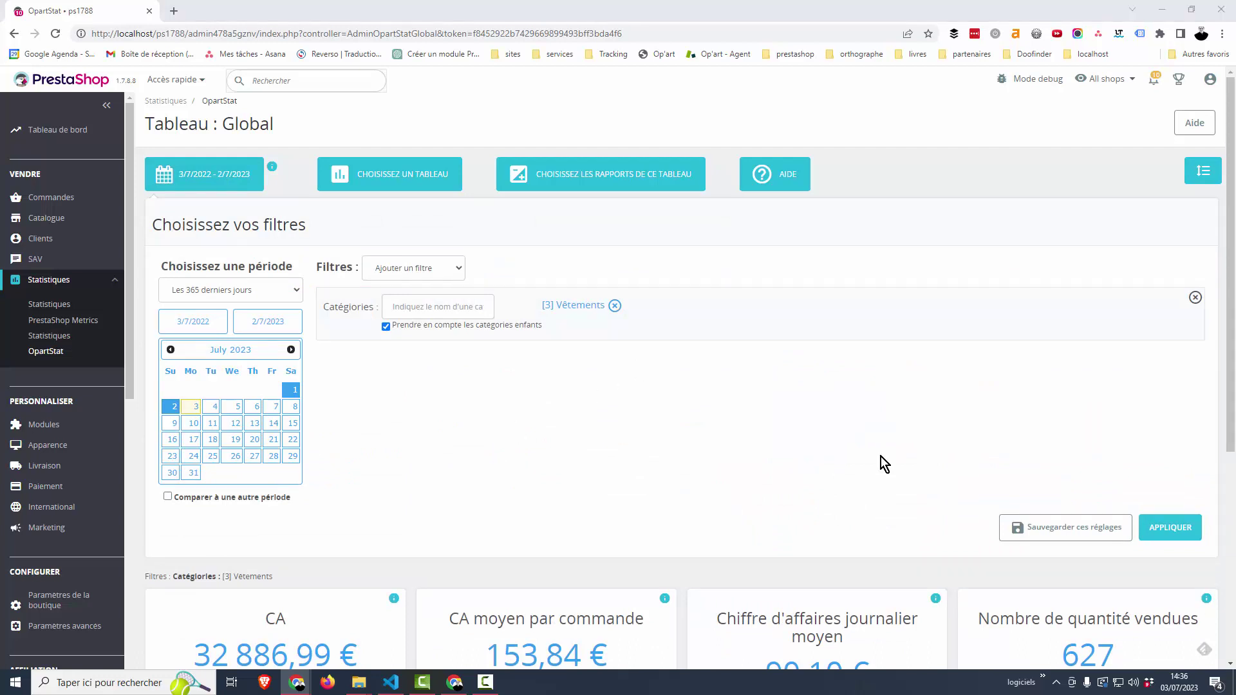
{"action": "left_click", "coordinate": [1195, 297]}
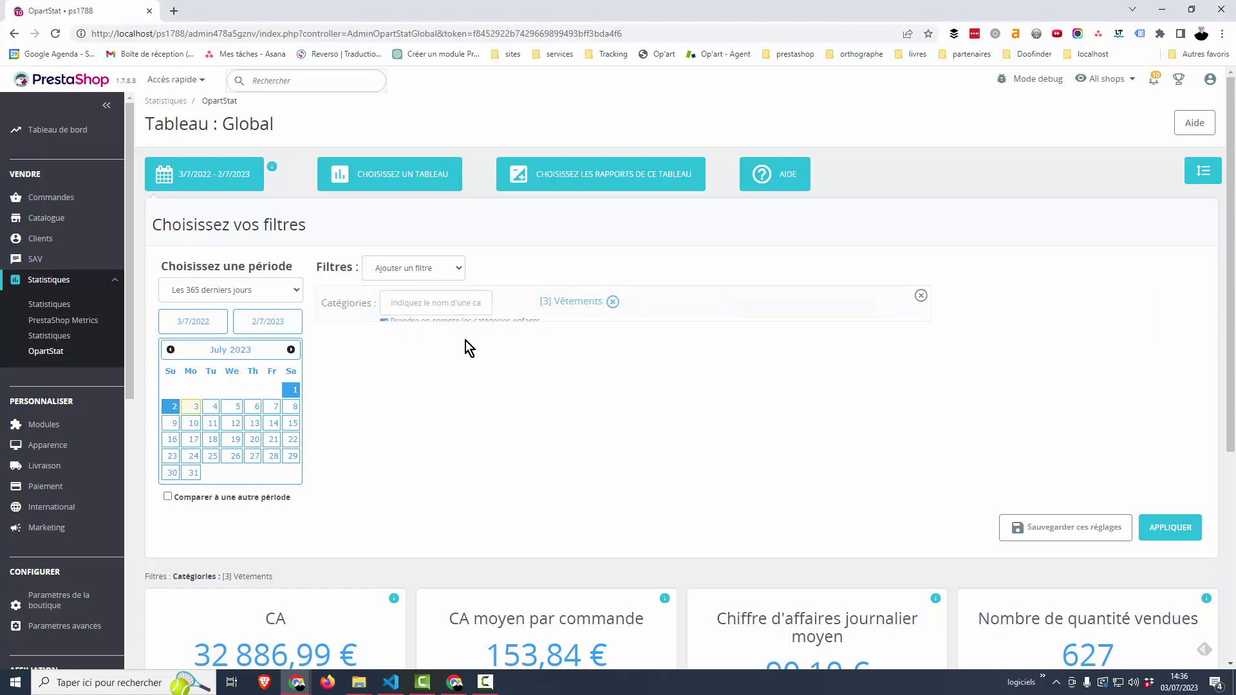
{"action": "left_click", "coordinate": [402, 267]}
{"action": "left_click", "coordinate": [417, 300]}
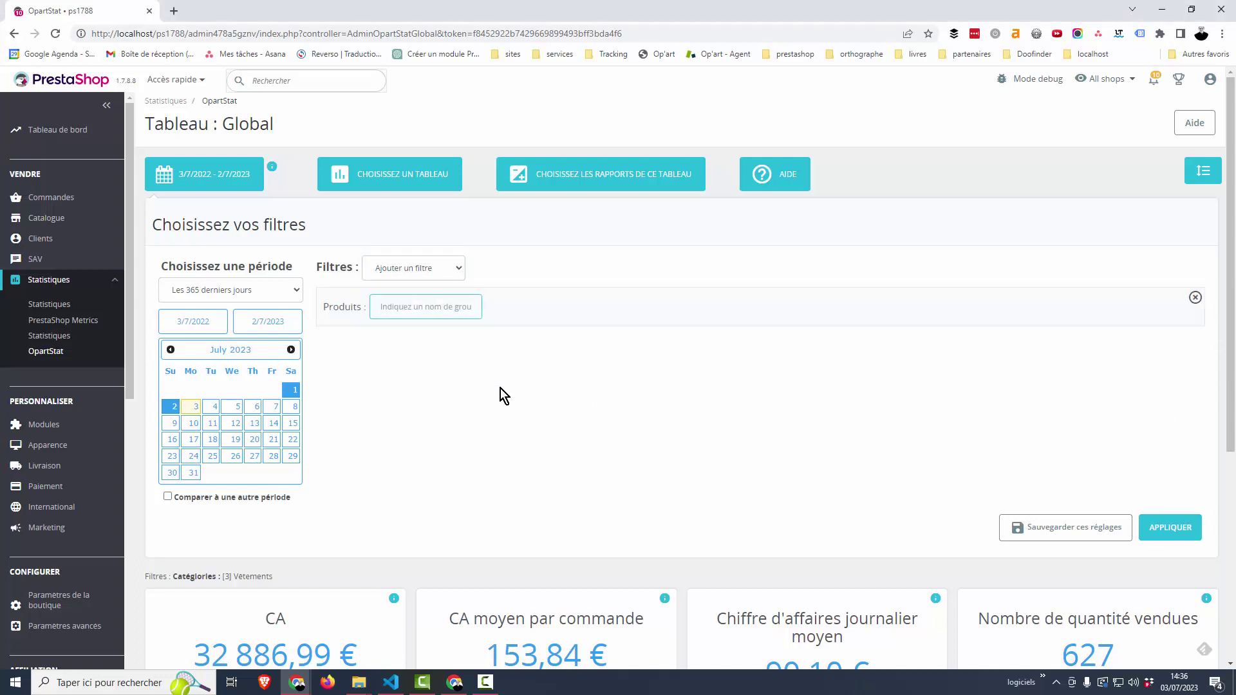
{"action": "type", "text": "genesis airsis Air superior"}
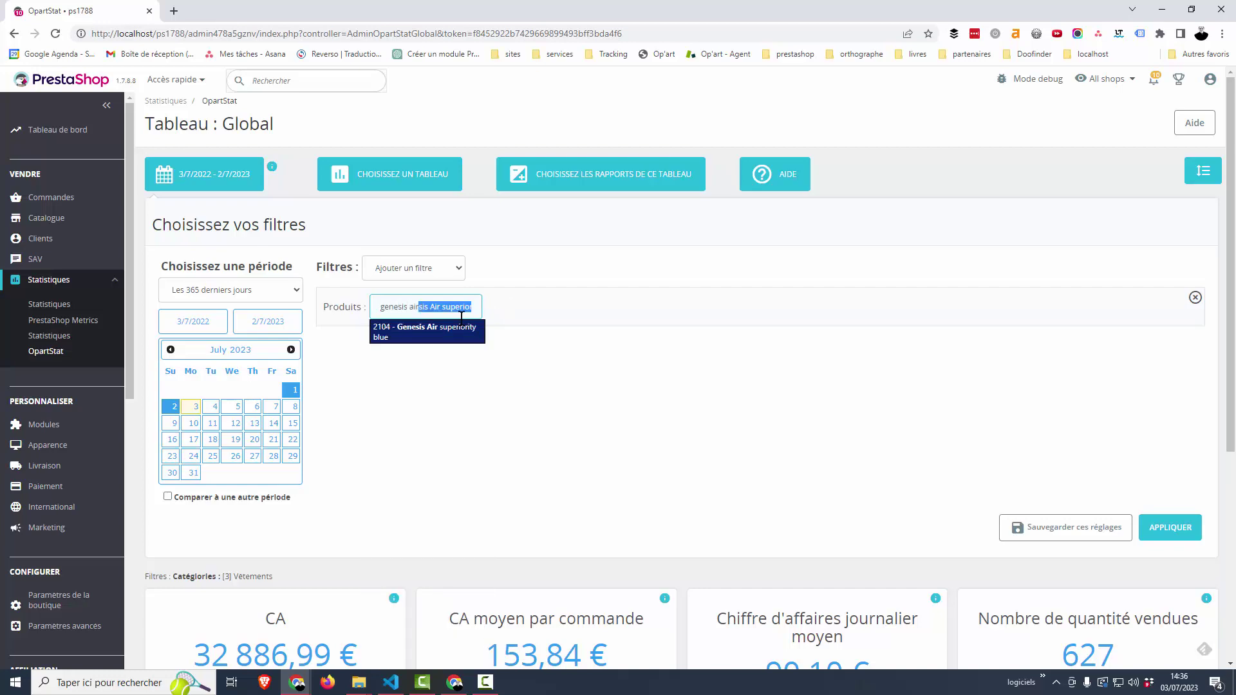
{"action": "left_click", "coordinate": [443, 333]}
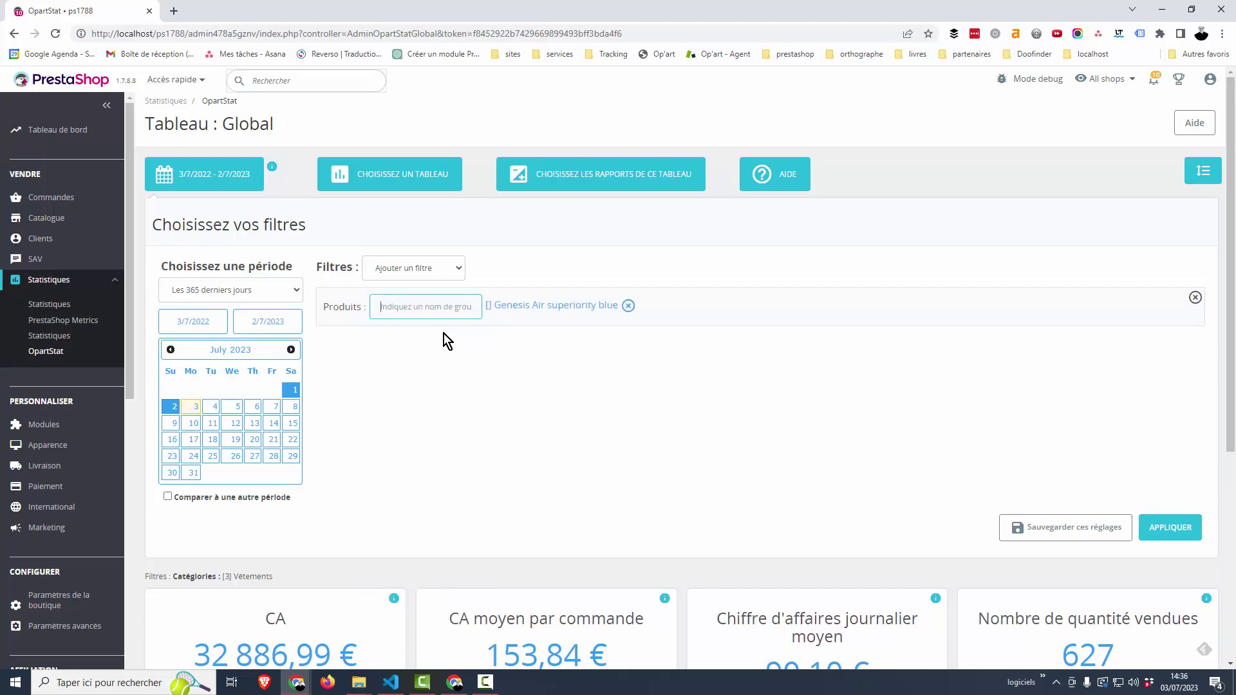
{"action": "left_click", "coordinate": [1165, 519]}
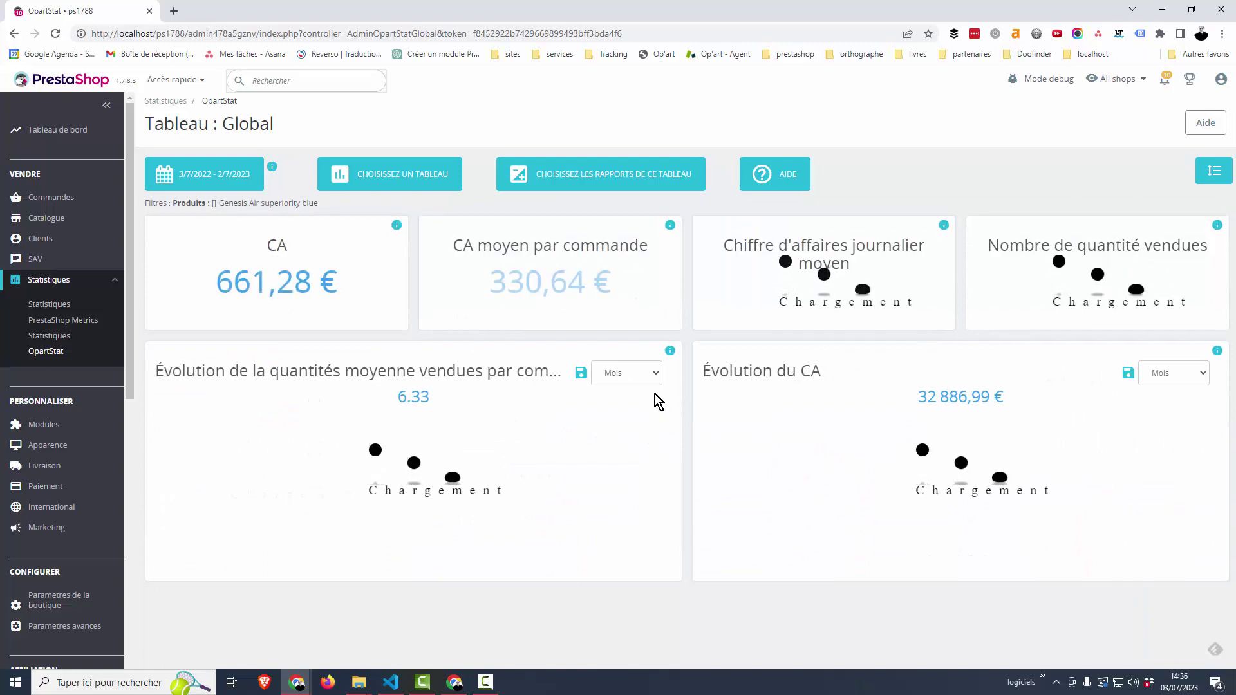
Replace the product filter with a customer group filter for the vip group.
{"action": "left_click", "coordinate": [209, 179]}
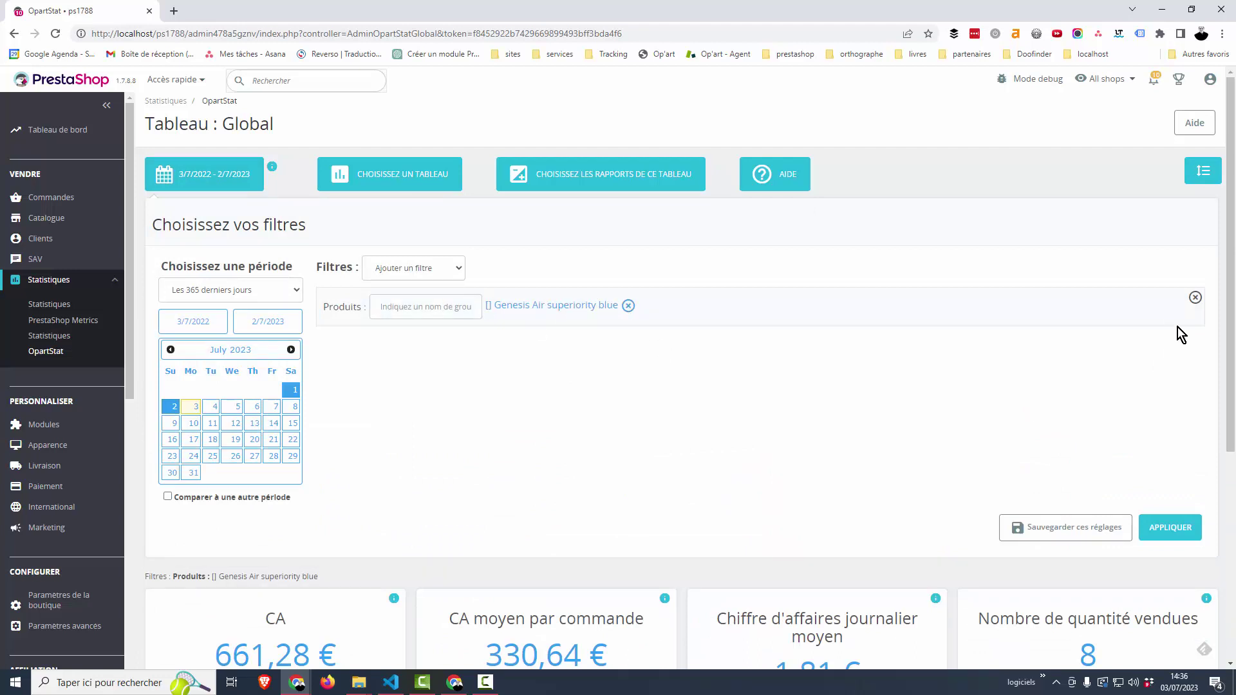
{"action": "left_click", "coordinate": [1194, 297]}
{"action": "left_click", "coordinate": [436, 269]}
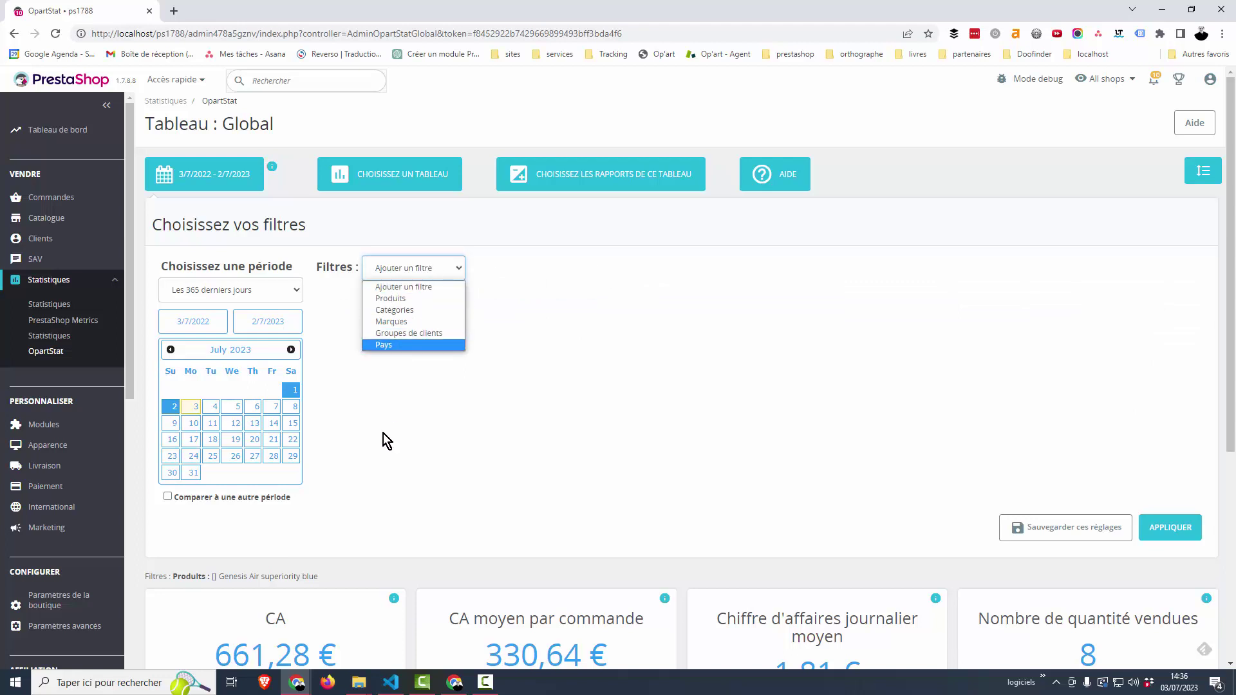
{"action": "left_click", "coordinate": [415, 334]}
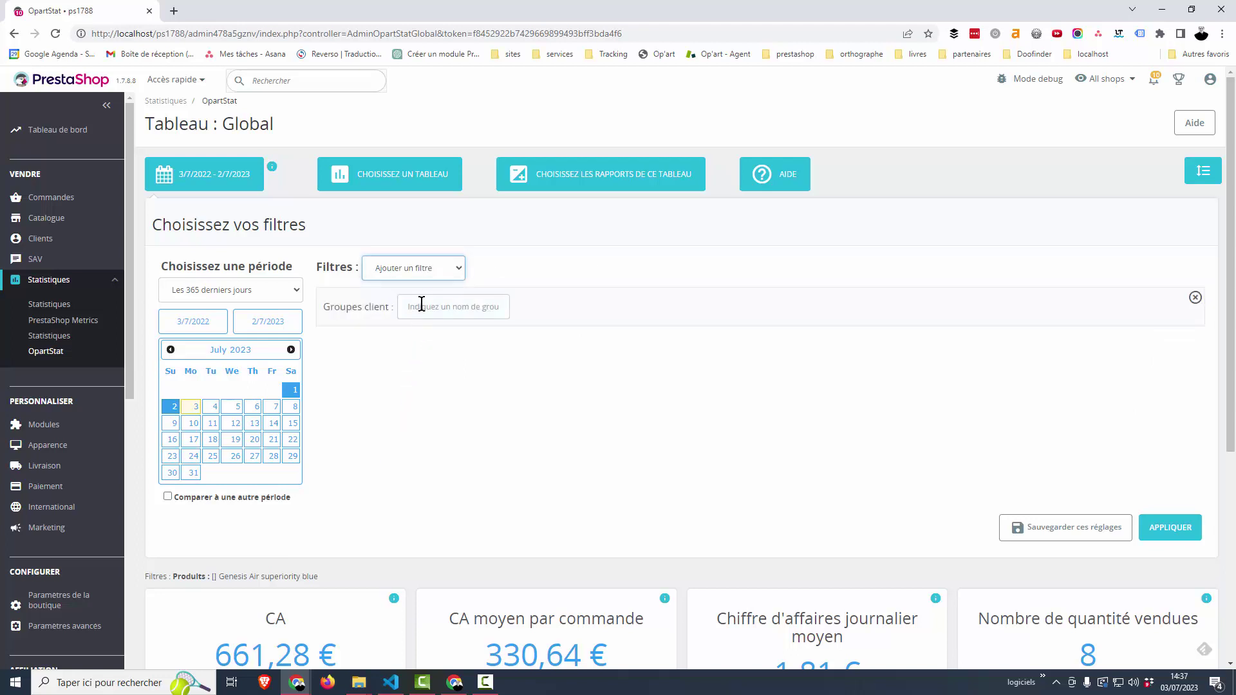
{"action": "left_click", "coordinate": [468, 324]}
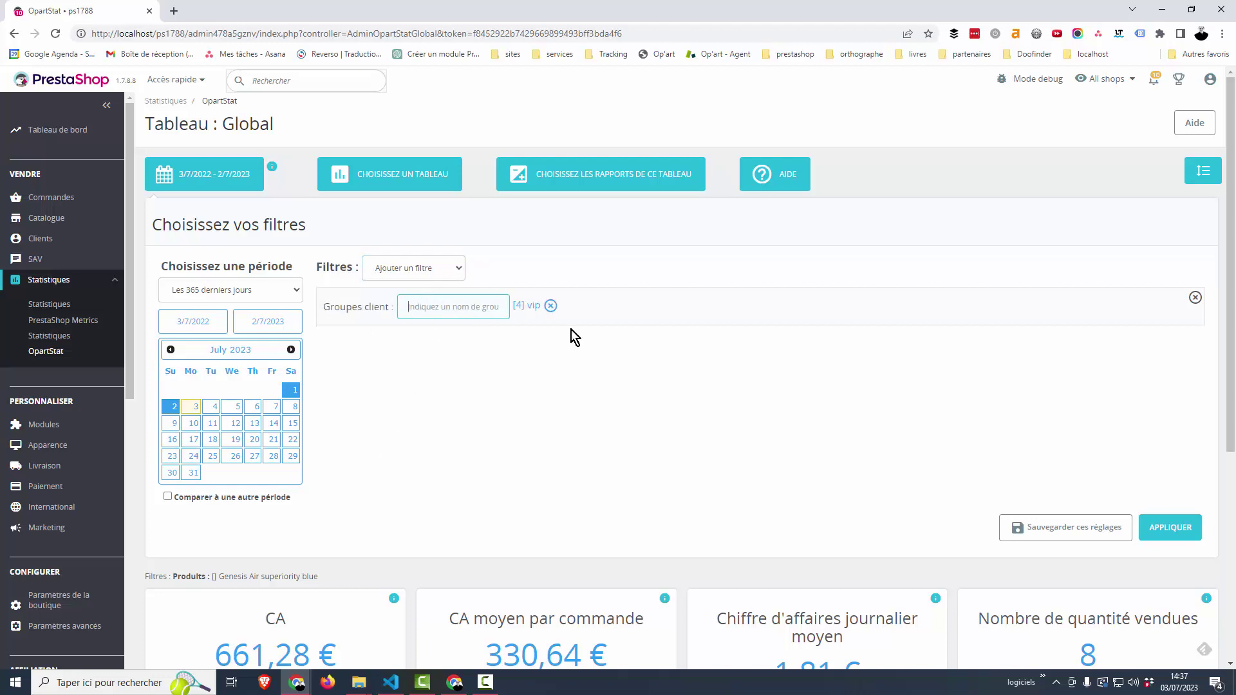
Add a brand filter for Studio Design and apply it together with the customer group filter.
{"action": "left_click", "coordinate": [415, 268]}
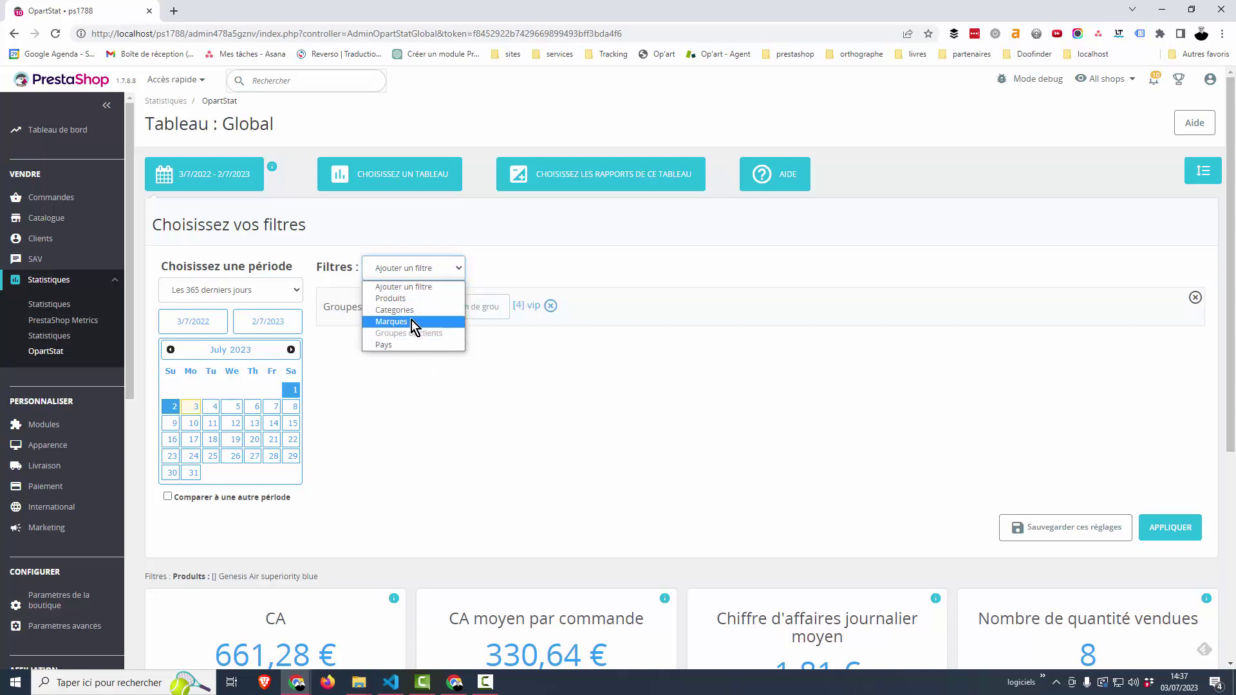
{"action": "left_click", "coordinate": [411, 320]}
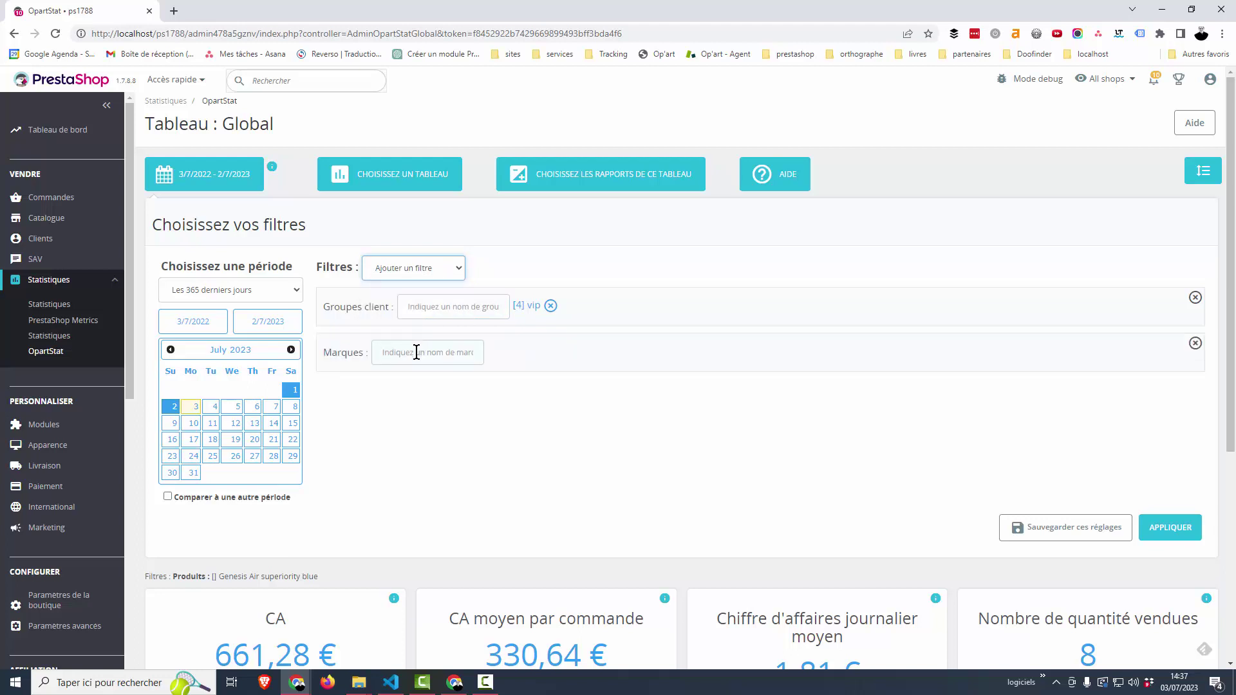
{"action": "type", "text": "stuStudio Design"}
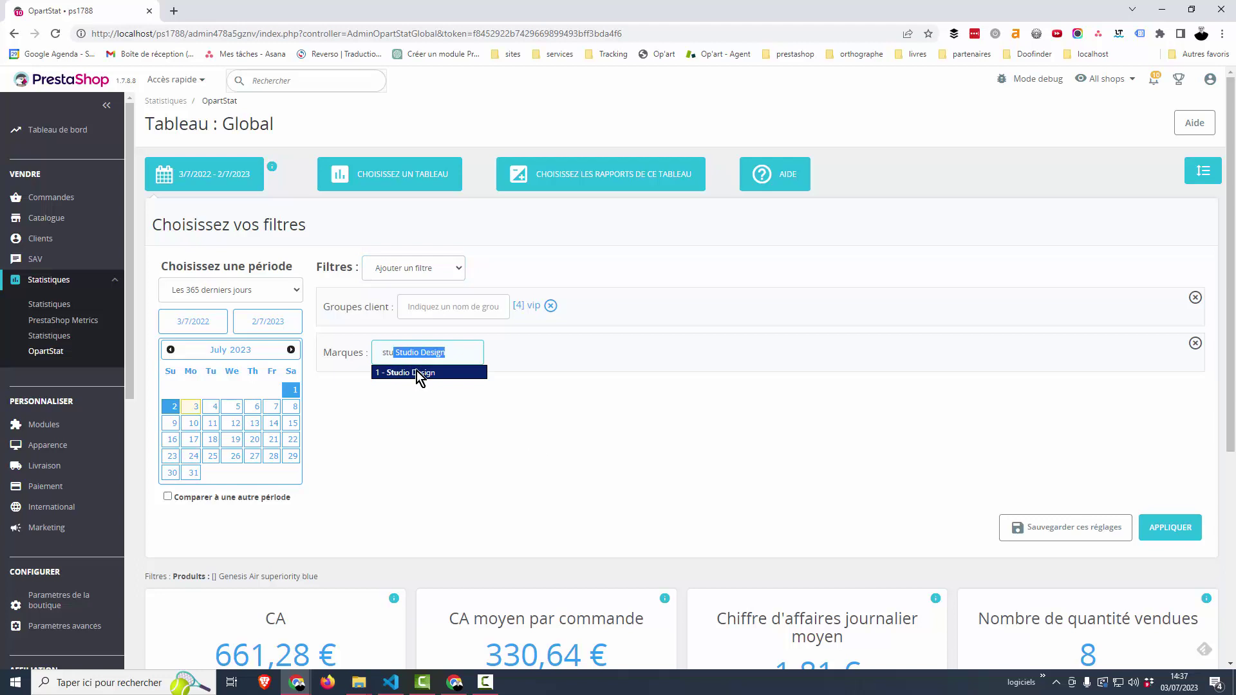
{"action": "left_click", "coordinate": [418, 374]}
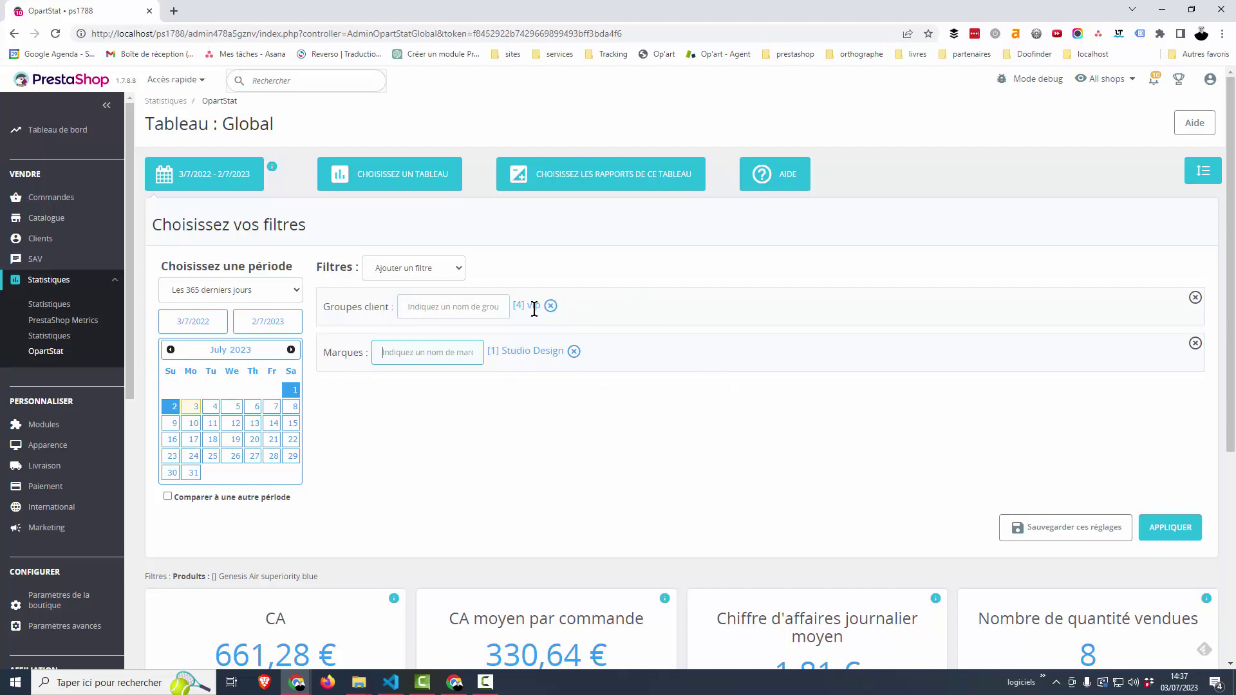
{"action": "left_click", "coordinate": [1170, 527]}
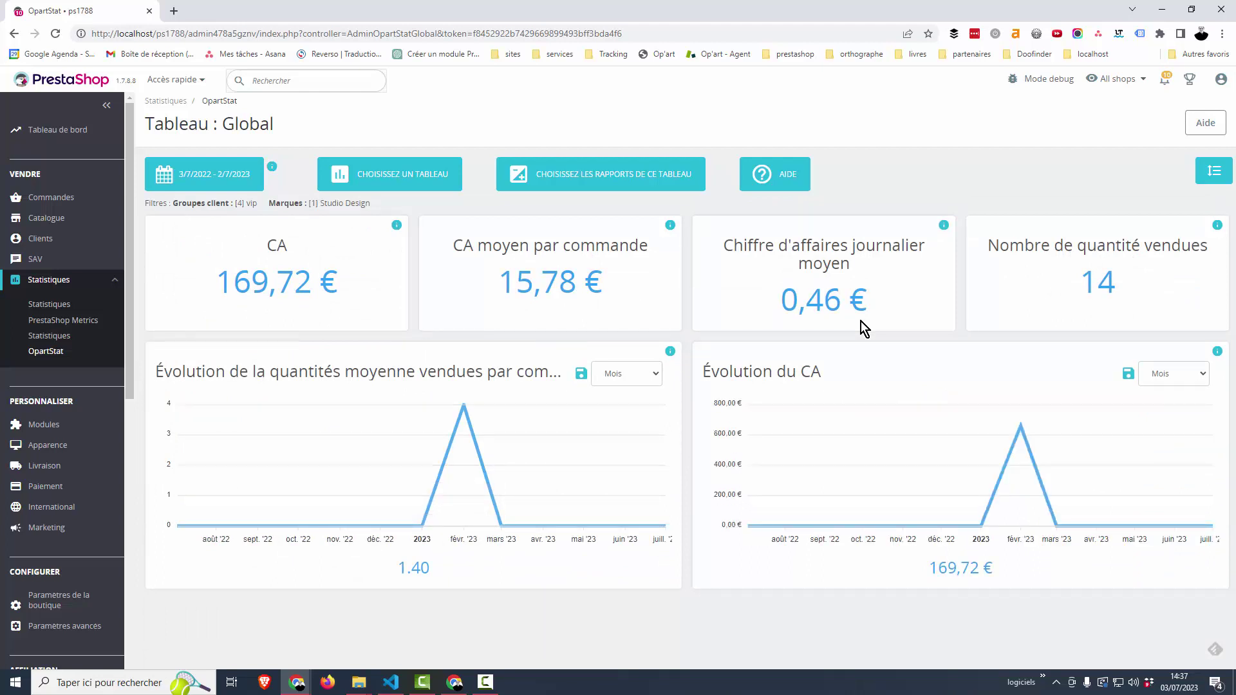
Check the applied customer group and brand filters in the dashboard's filter summary and in the filter settings.
{"action": "left_click_drag", "start_coordinate": [380, 205], "coordinate": [144, 207]}
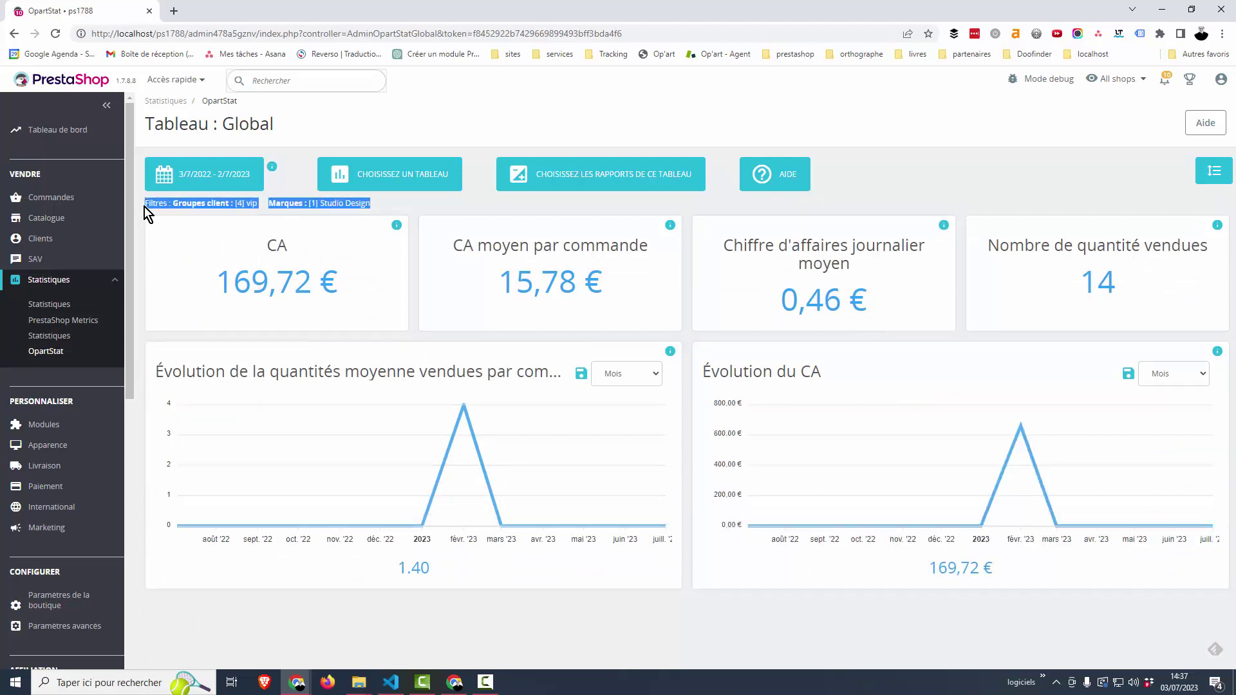
{"action": "left_click", "coordinate": [331, 222]}
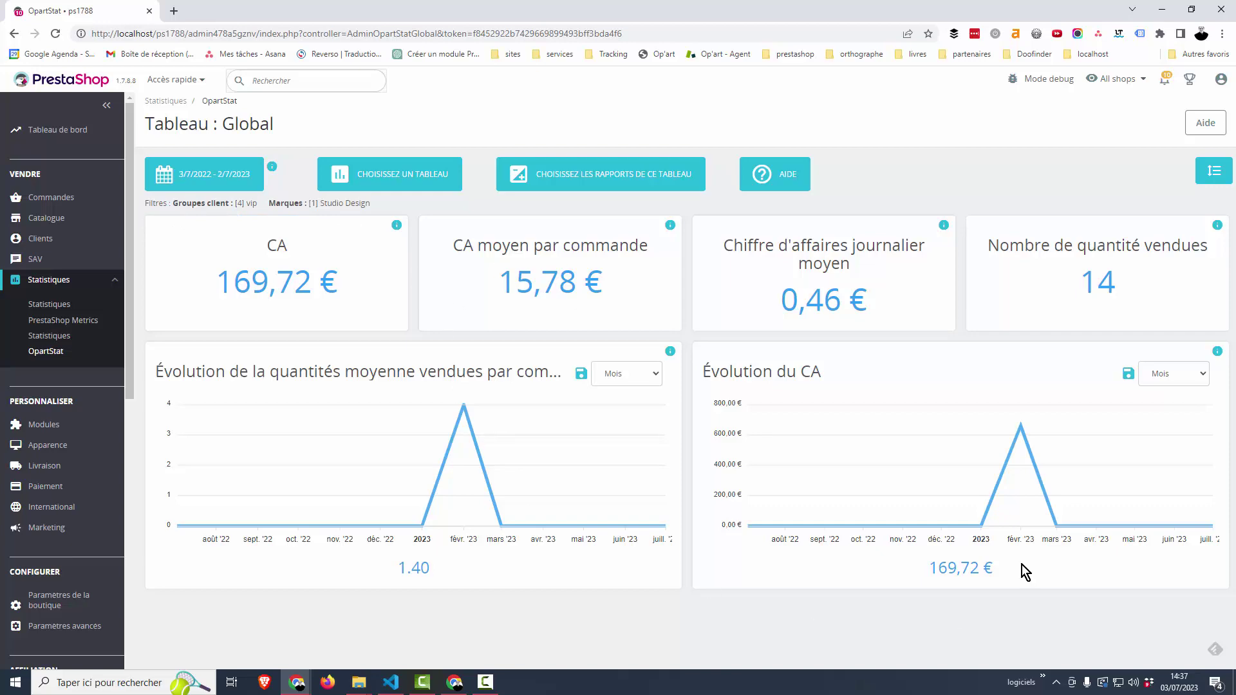
{"action": "left_click", "coordinate": [187, 182]}
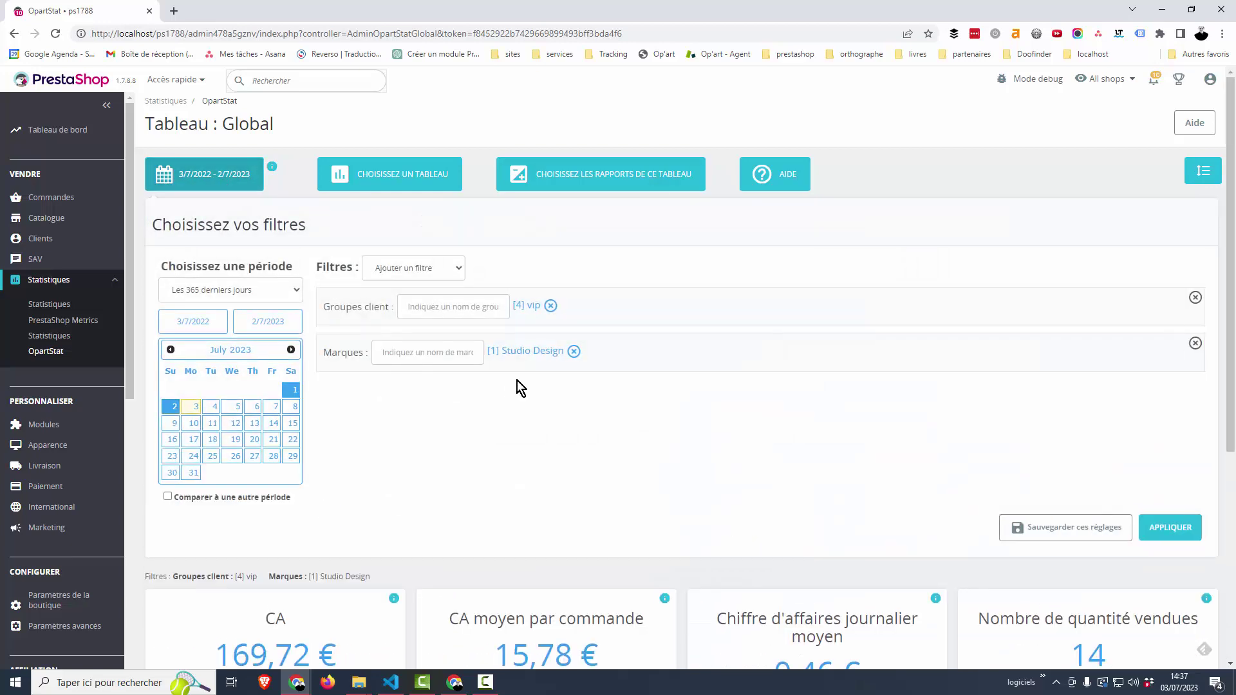
Enable comparison with another period and set it to the same period of the previous year.
{"action": "scroll", "coordinate": [503, 462], "scroll_direction": "down", "scroll_amount": 2}
{"action": "scroll", "coordinate": [446, 438], "scroll_direction": "up", "scroll_amount": 2}
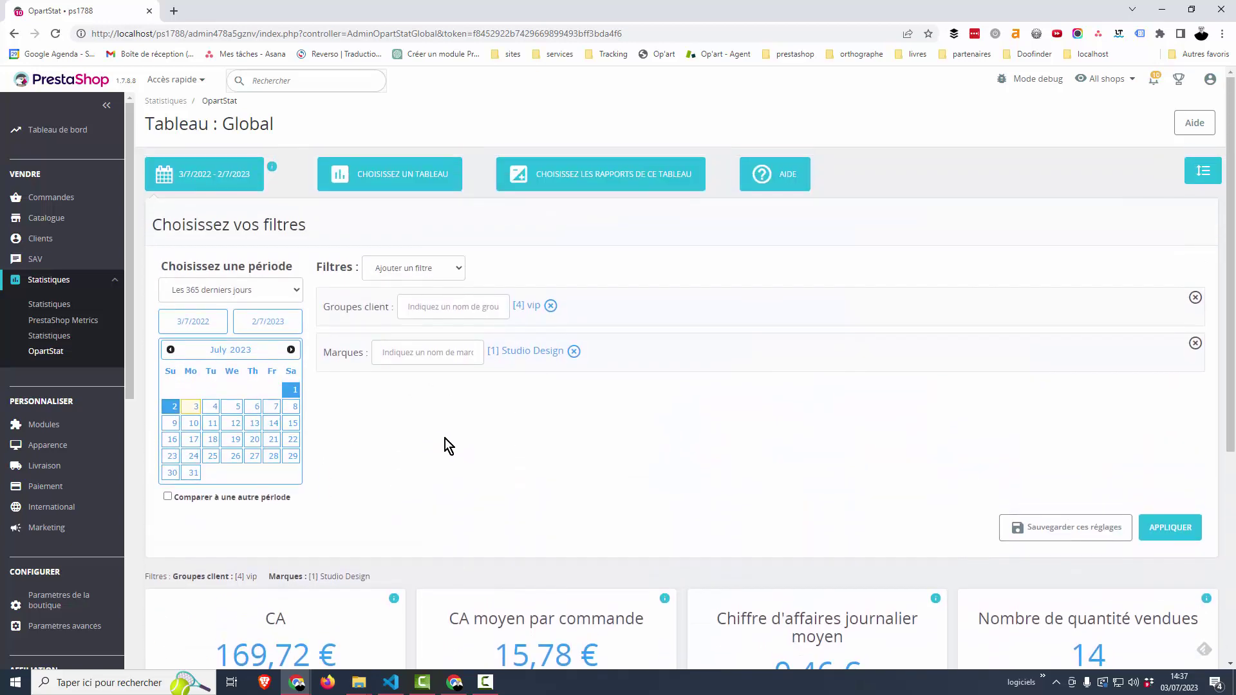
{"action": "left_click", "coordinate": [168, 497]}
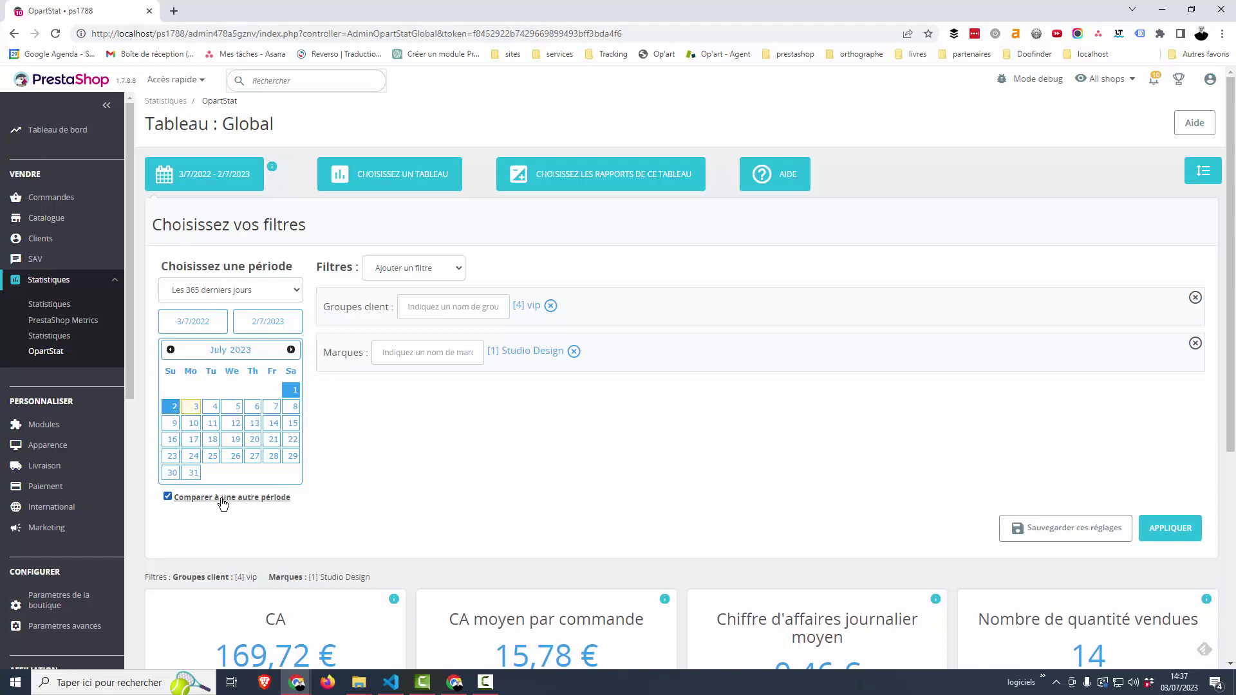
{"action": "scroll", "coordinate": [582, 437], "scroll_direction": "down", "scroll_amount": 2}
{"action": "left_click", "coordinate": [234, 449]}
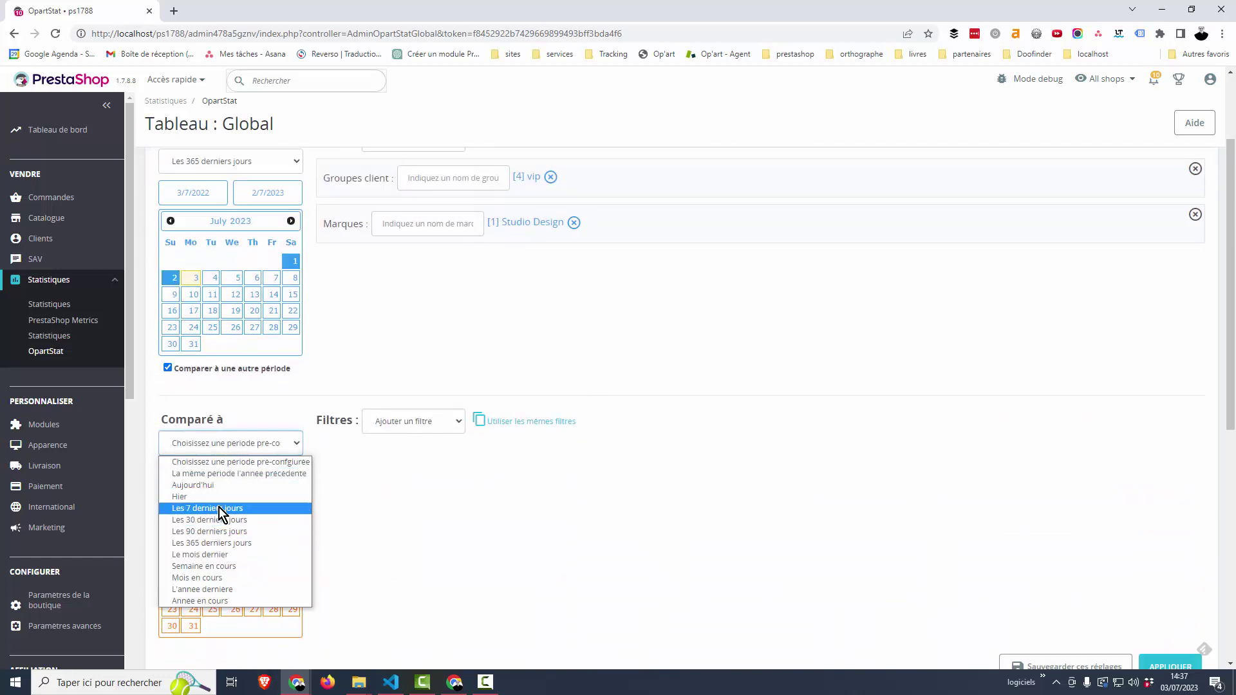
{"action": "left_click", "coordinate": [239, 472]}
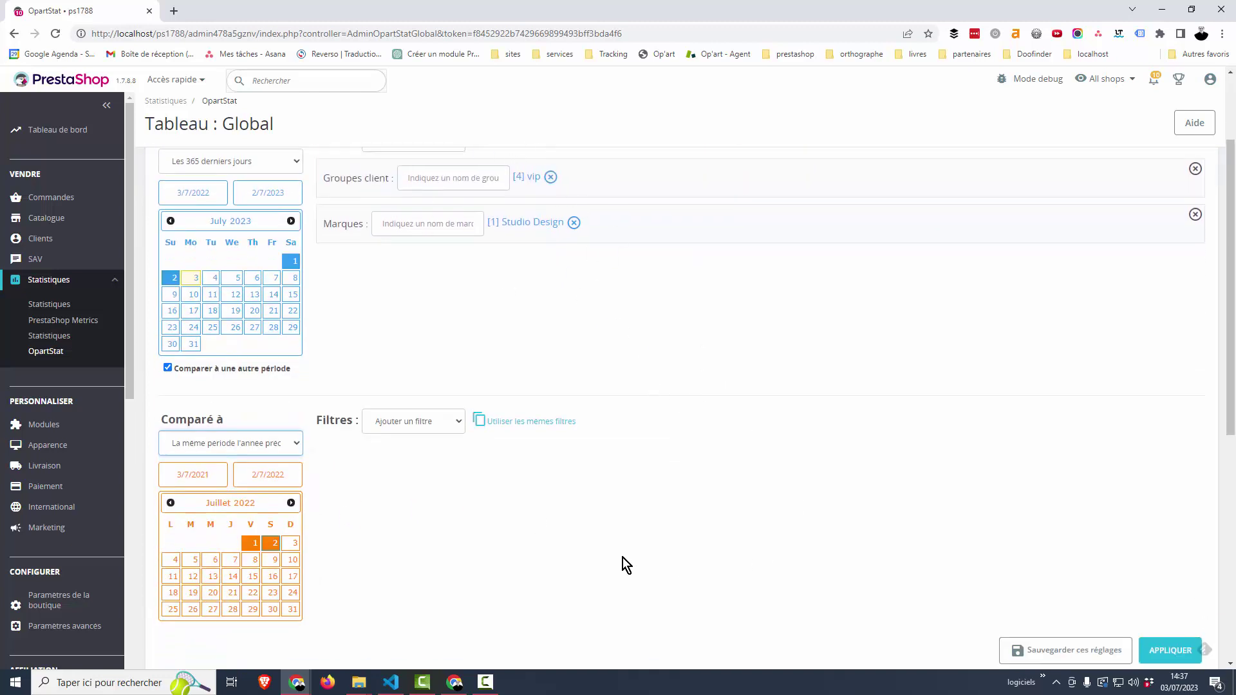
Copy the main period's filters to the comparison period, apply them and review the compared figures.
{"action": "left_click", "coordinate": [538, 422]}
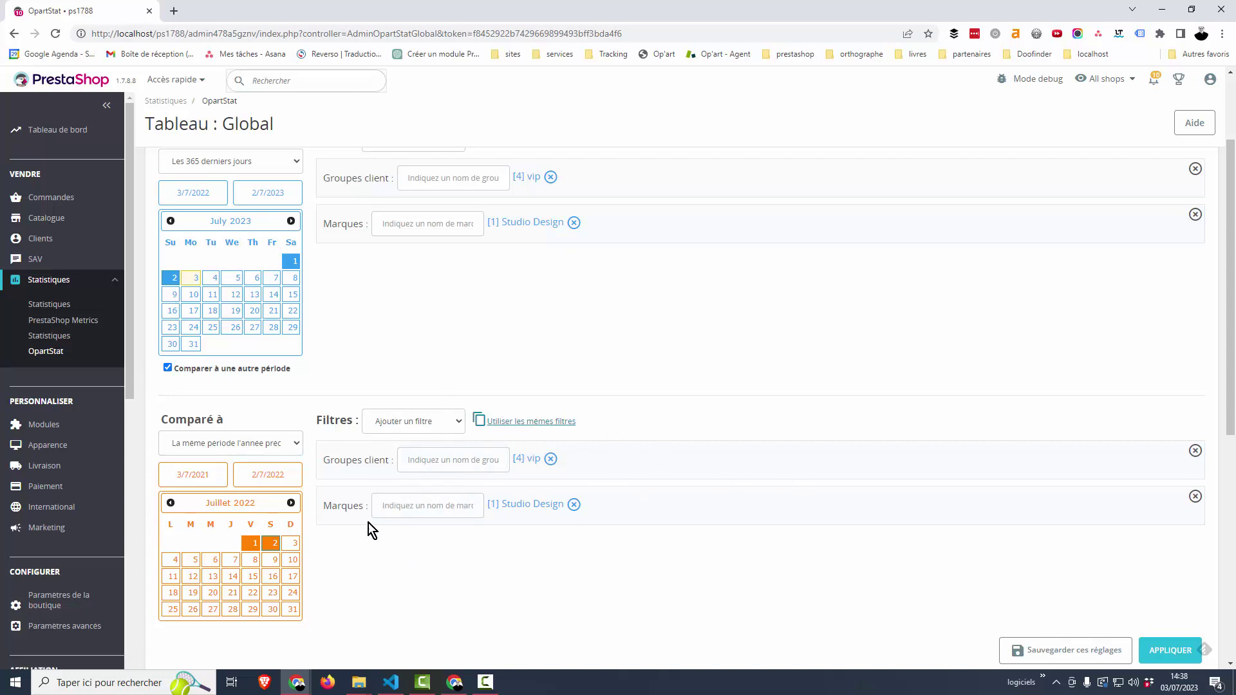
{"action": "scroll", "coordinate": [1150, 627], "scroll_direction": "down", "scroll_amount": 3}
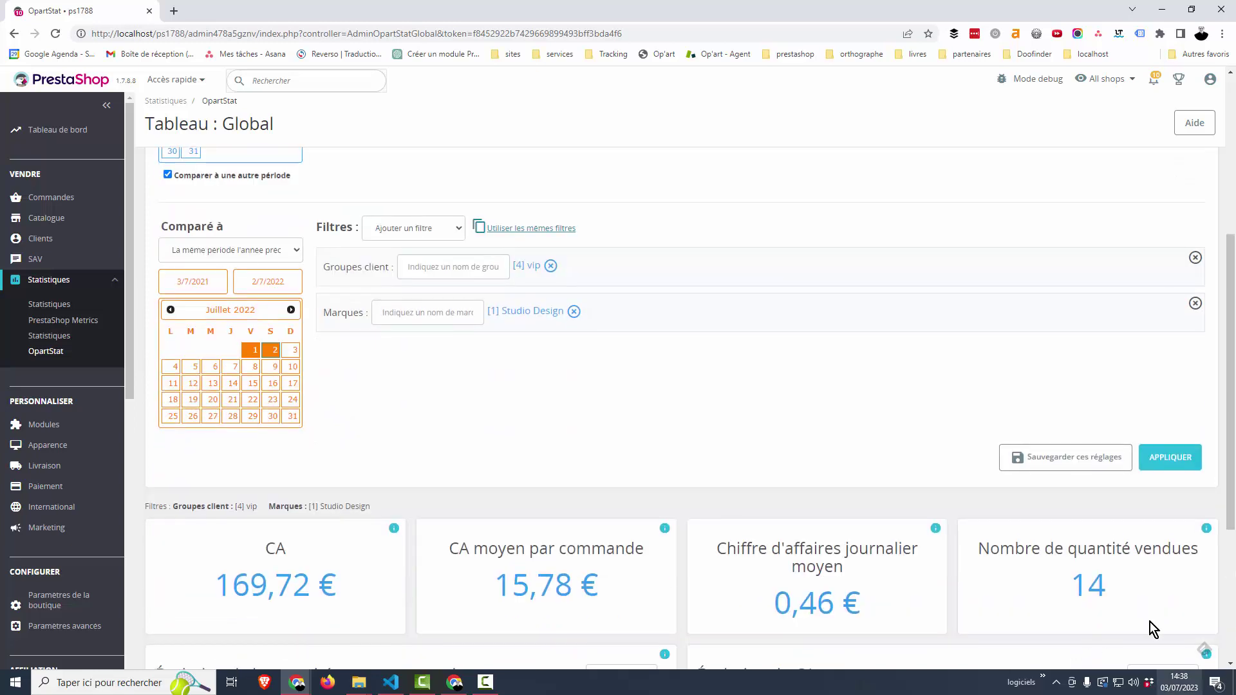
{"action": "left_click", "coordinate": [1167, 459]}
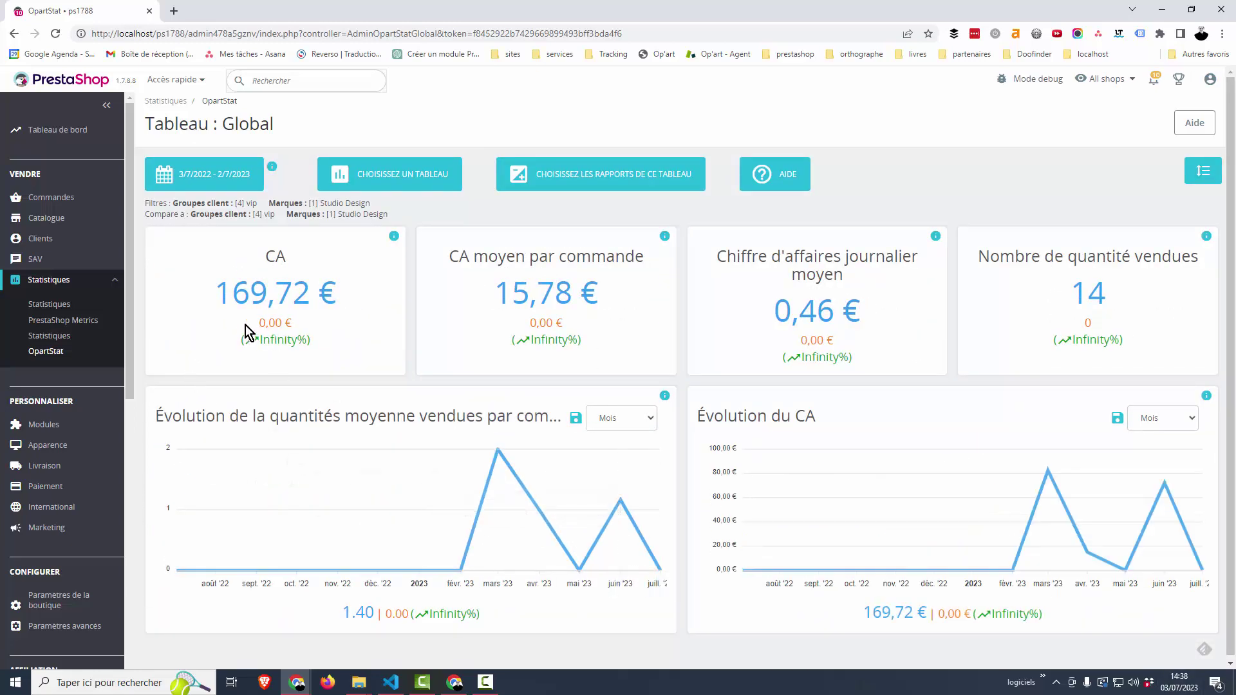
{"action": "left_click_drag", "start_coordinate": [516, 331], "coordinate": [596, 338]}
{"action": "left_click", "coordinate": [792, 355]}
{"action": "left_click_drag", "start_coordinate": [395, 222], "coordinate": [195, 222]}
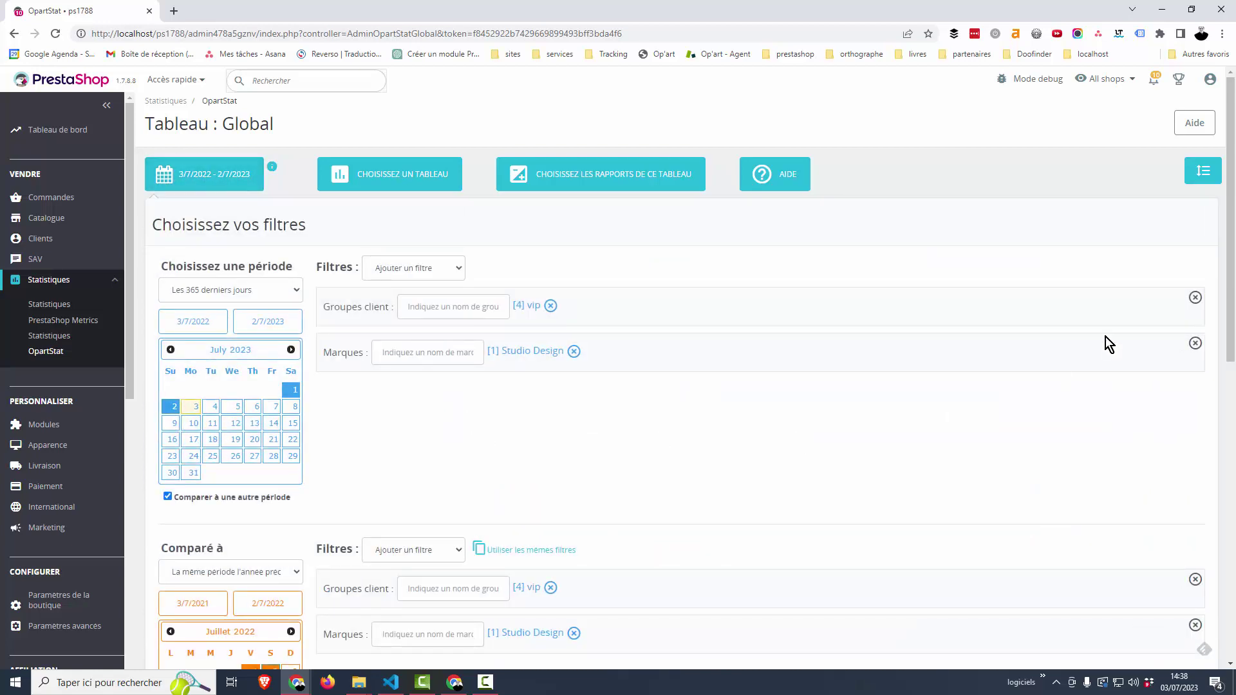
Remove the customer group and brand filters from both periods and set the comparison period to the last 365 days.
{"action": "left_click", "coordinate": [1194, 305]}
{"action": "left_click", "coordinate": [1195, 298]}
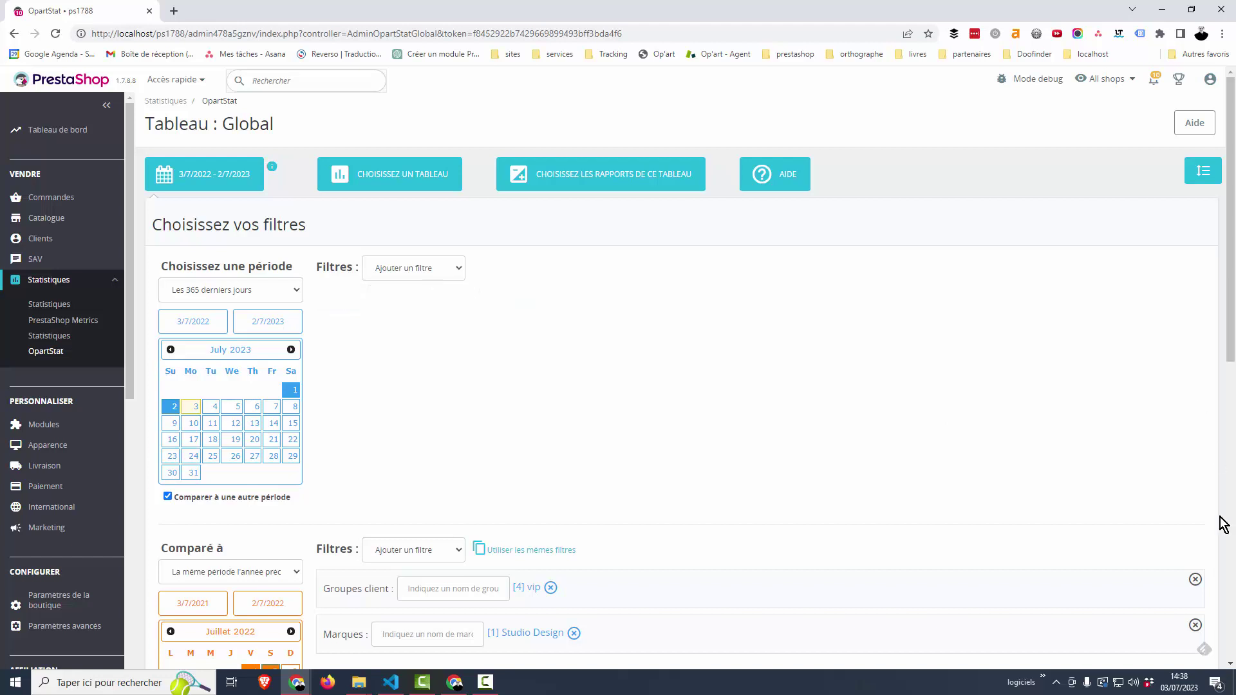
{"action": "left_click", "coordinate": [1195, 585]}
{"action": "left_click", "coordinate": [1193, 585]}
{"action": "left_click", "coordinate": [240, 563]}
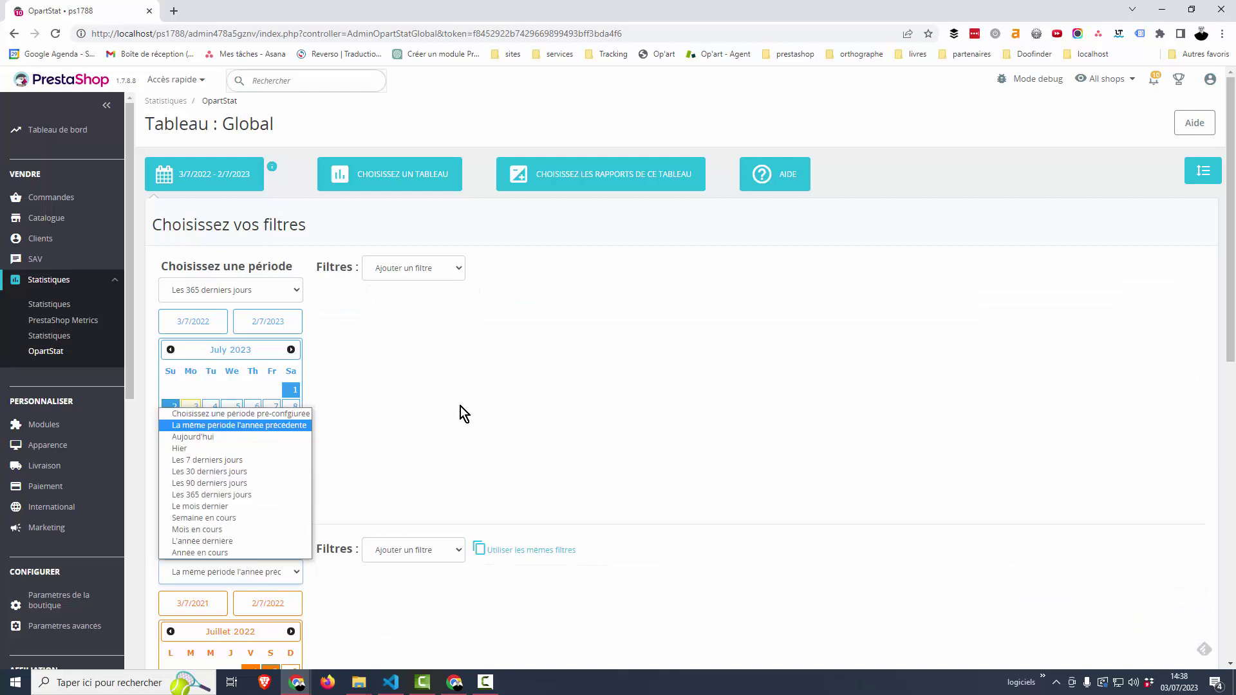
{"action": "left_click", "coordinate": [215, 495]}
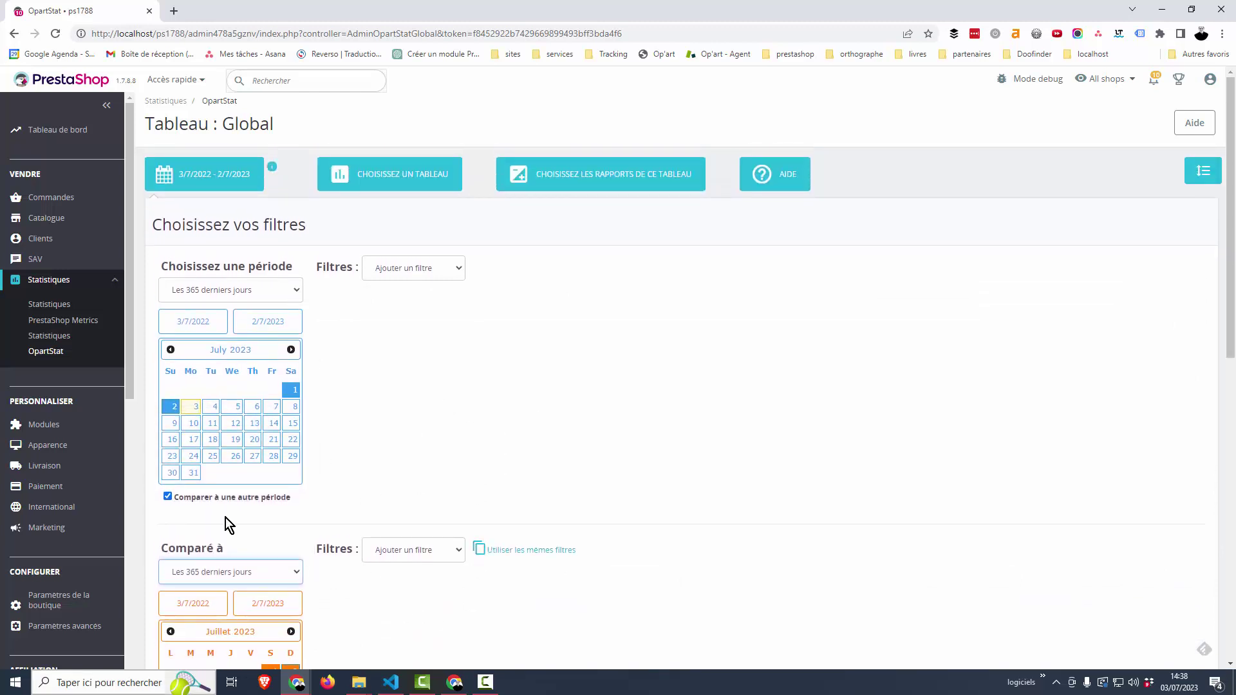
Add a product filter for Genesis Air superiority blue to the main period.
{"action": "left_click", "coordinate": [444, 274]}
{"action": "left_click", "coordinate": [442, 300]}
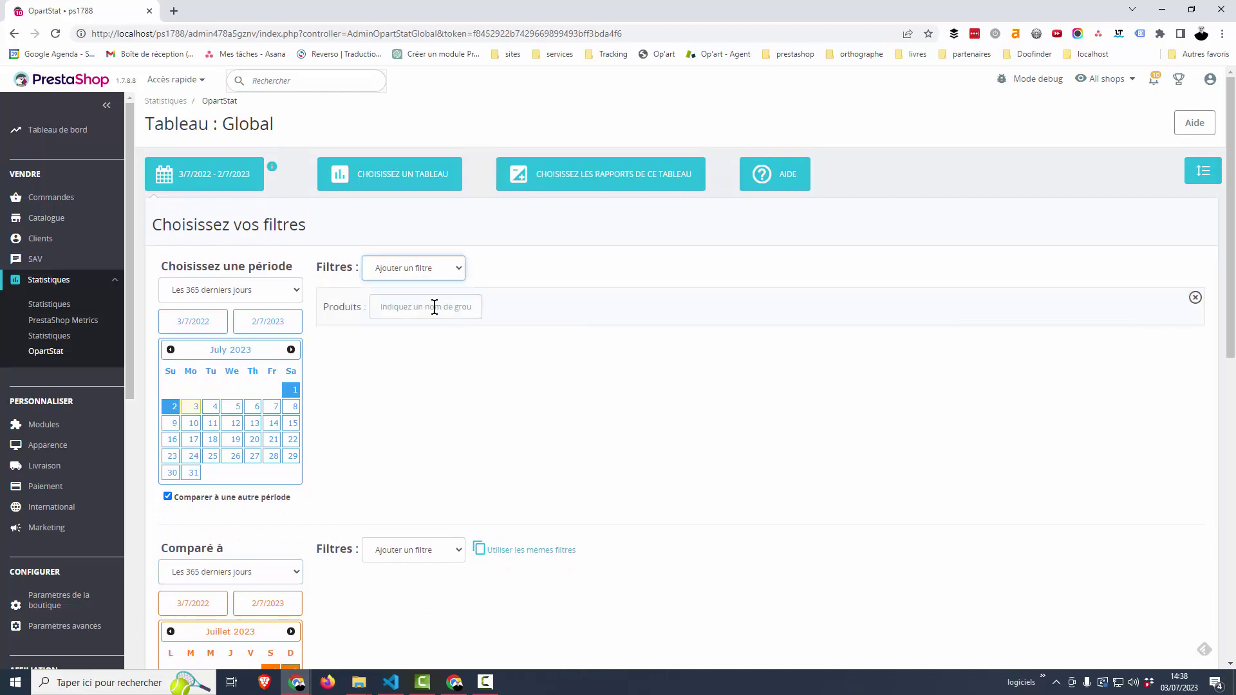
{"action": "left_click", "coordinate": [429, 302]}
{"action": "type", "text": "genes"}
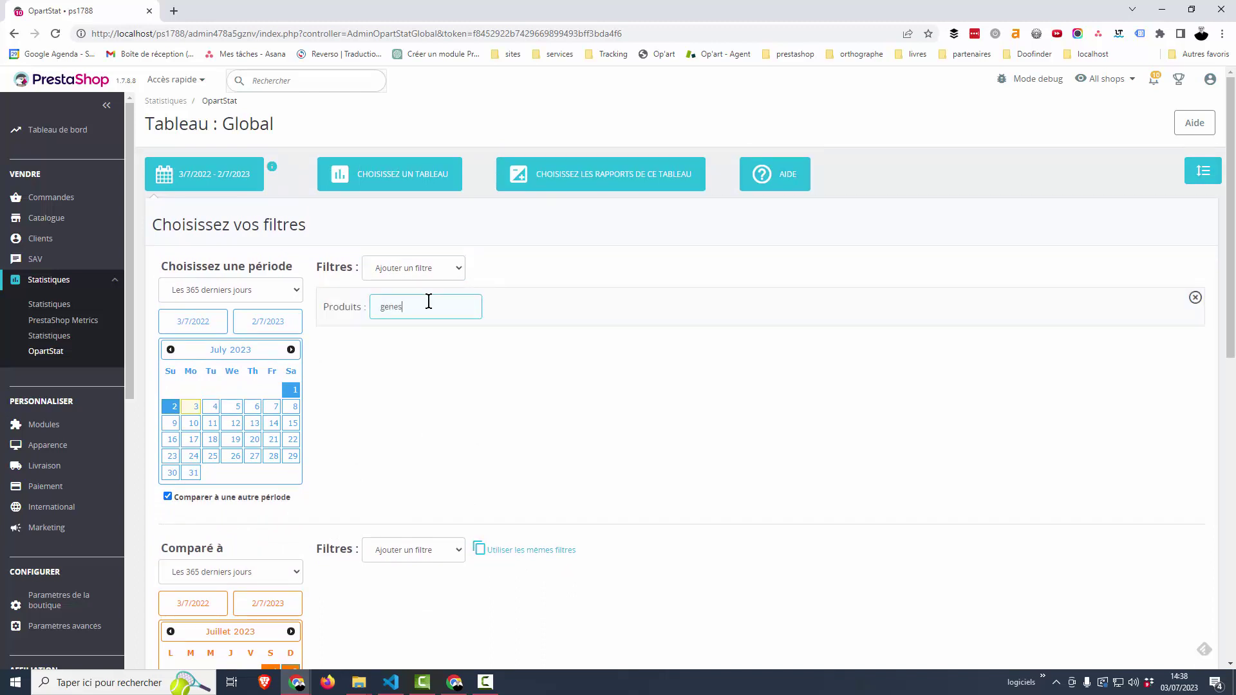
{"action": "type", "text": "is airsis Air superior"}
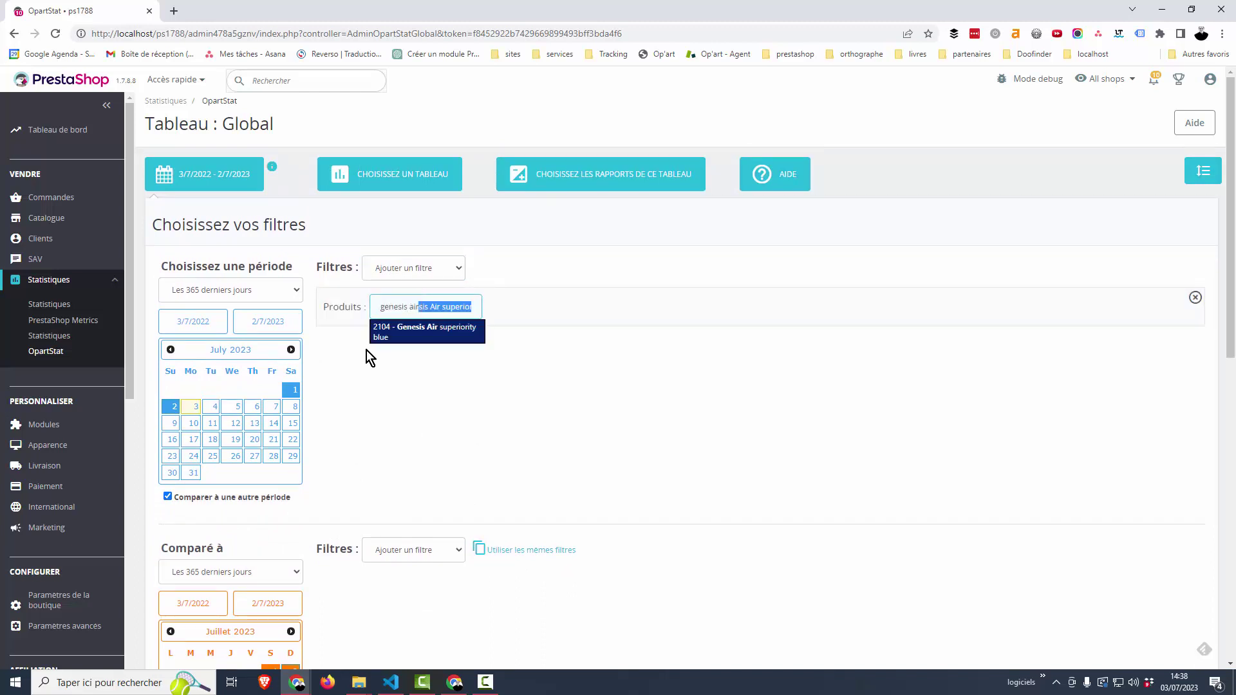
{"action": "left_click", "coordinate": [412, 339]}
Add a product filter for Rainbow Cornsilk to the comparison period and apply the comparison.
{"action": "left_click", "coordinate": [426, 547]}
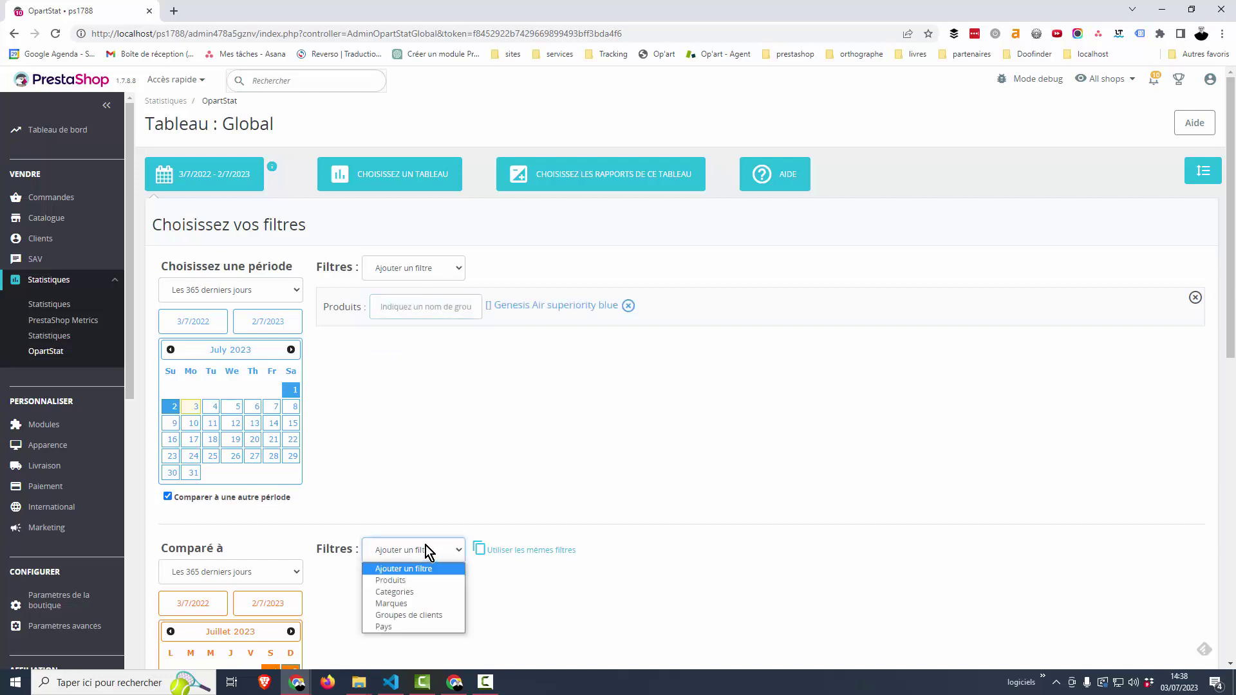
{"action": "left_click", "coordinate": [416, 579]}
{"action": "left_click", "coordinate": [411, 588]}
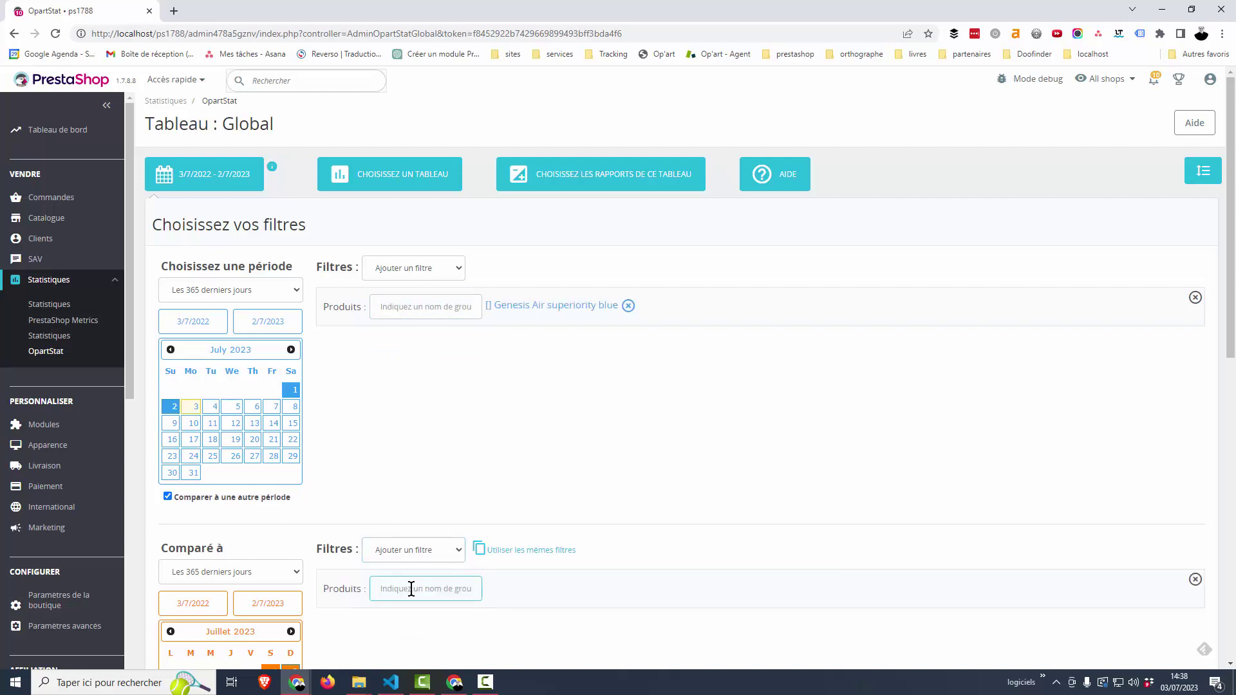
{"action": "type", "text": "rainbow corn"}
{"action": "left_click", "coordinate": [419, 656]}
{"action": "left_click", "coordinate": [712, 511]}
{"action": "scroll", "coordinate": [712, 511], "scroll_direction": "down", "scroll_amount": 10}
{"action": "scroll", "coordinate": [1117, 517], "scroll_direction": "up", "scroll_amount": 7}
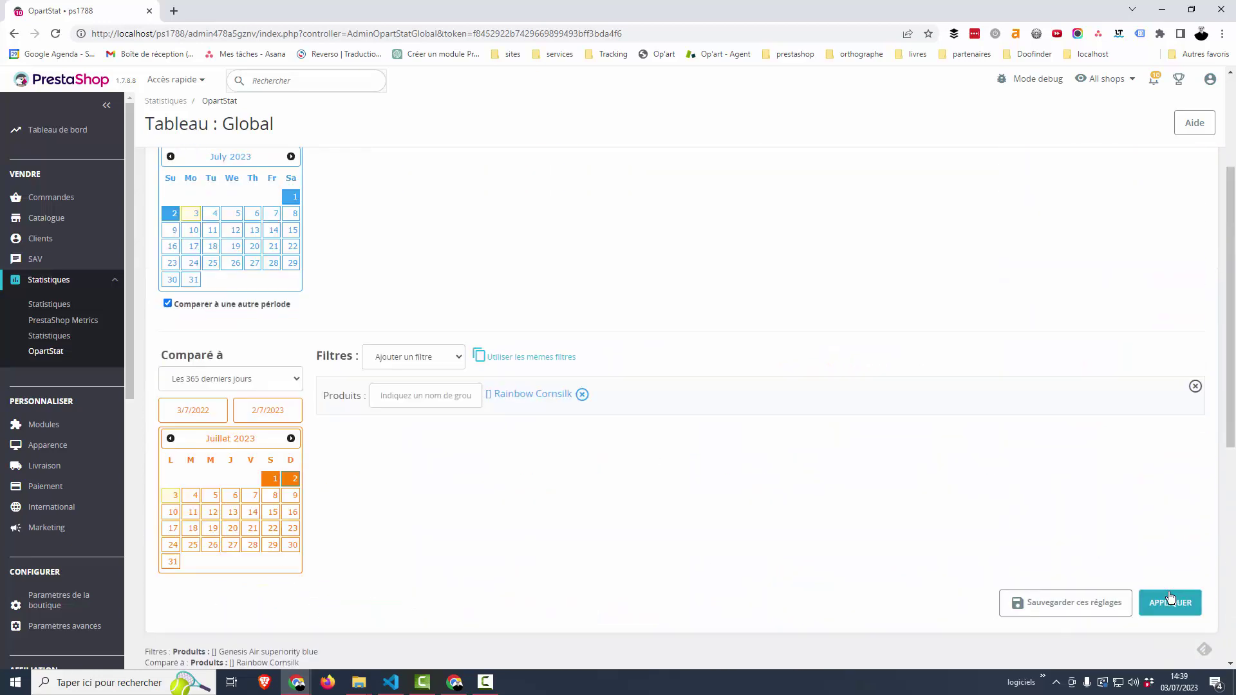
{"action": "left_click", "coordinate": [1170, 601]}
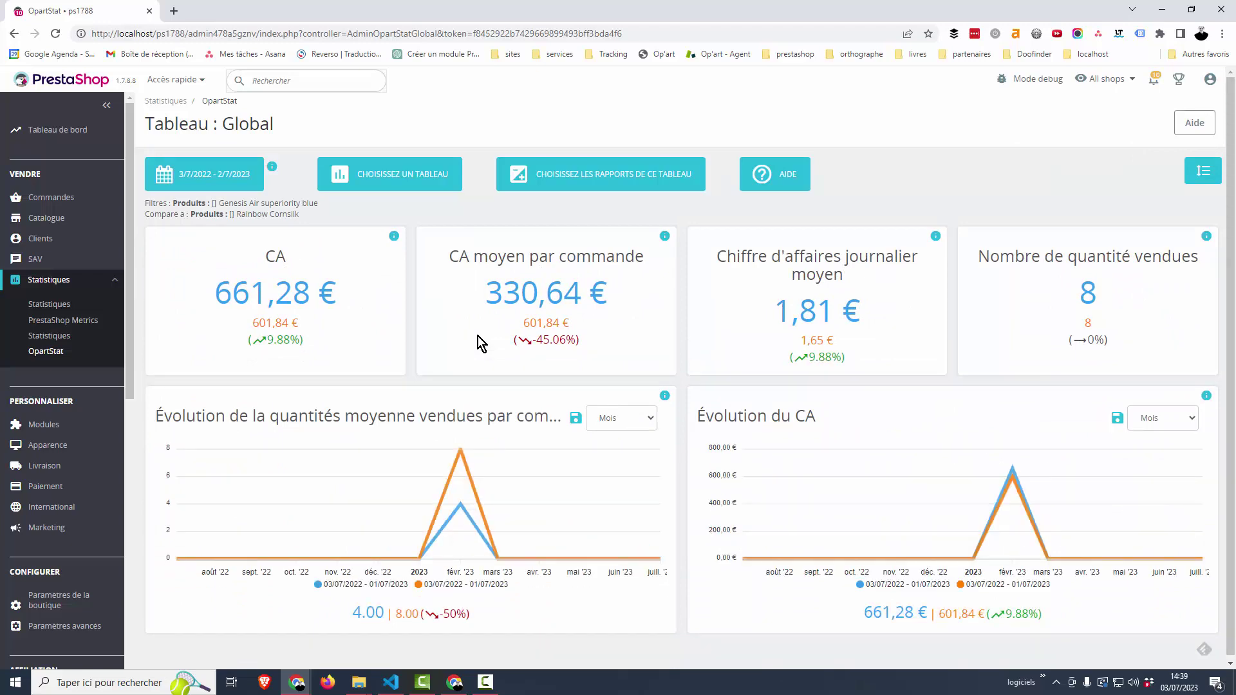
Review the available filter types and the product filters set for the main and comparison periods.
{"action": "left_click", "coordinate": [601, 208]}
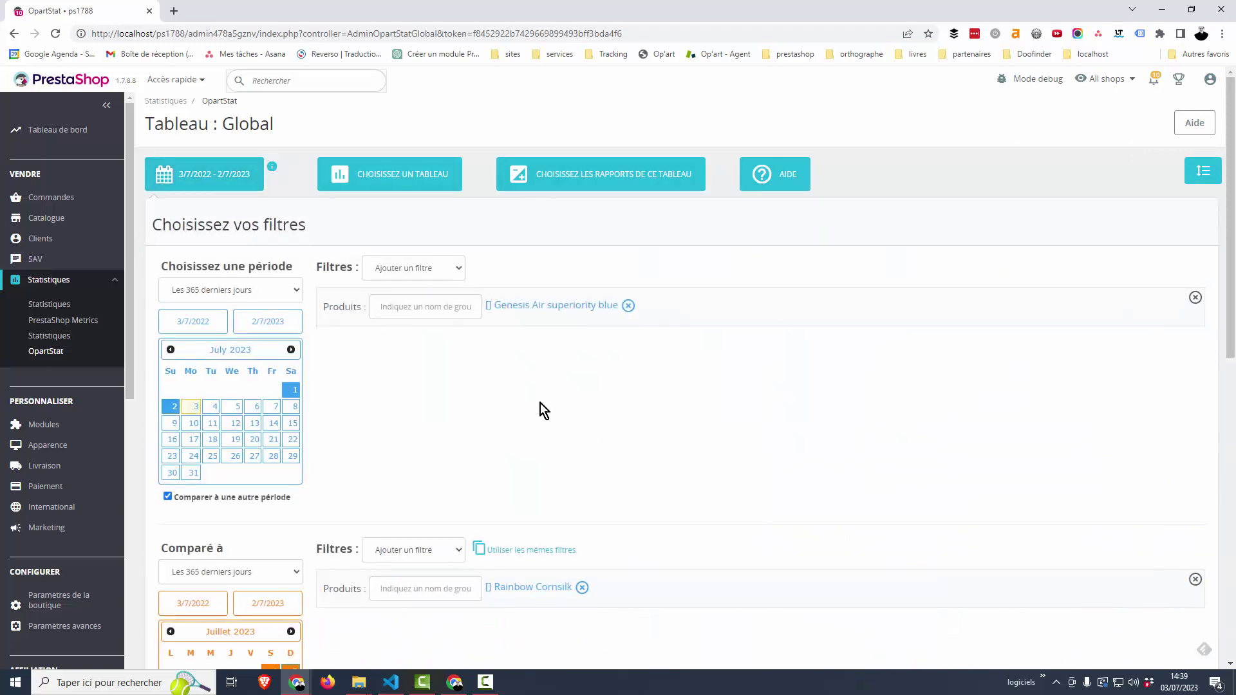
{"action": "left_click", "coordinate": [432, 269]}
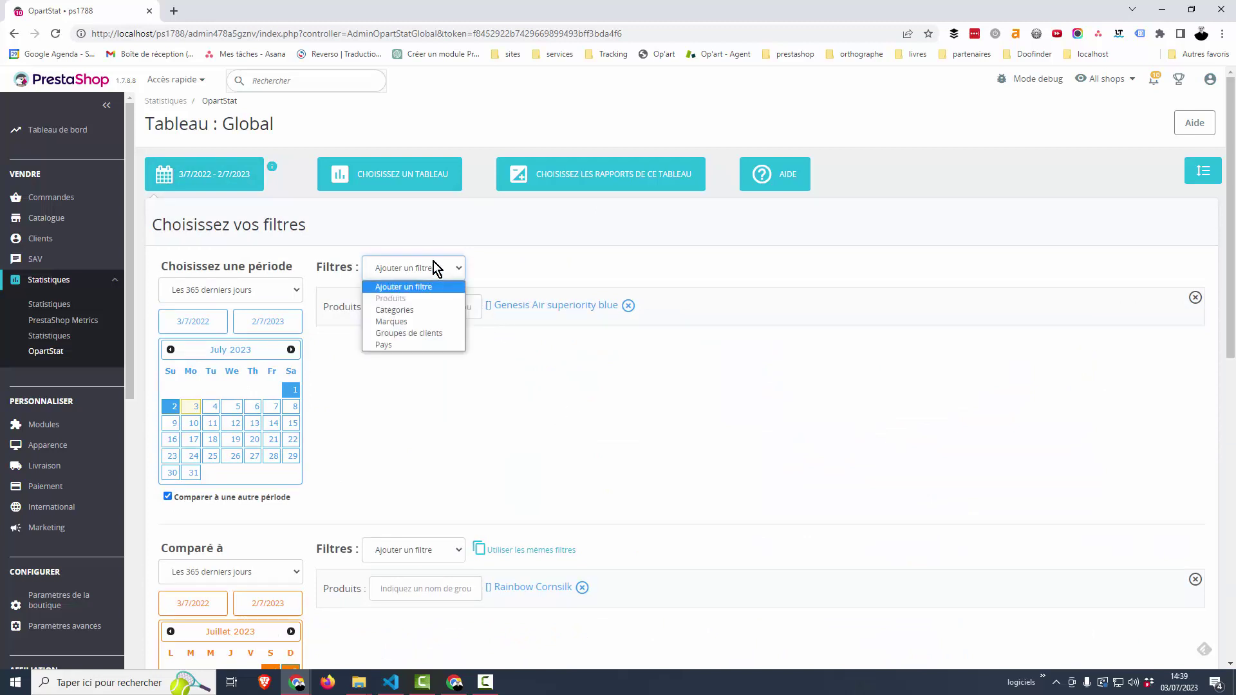
{"action": "left_click", "coordinate": [468, 445]}
{"action": "scroll", "coordinate": [776, 466], "scroll_direction": "down", "scroll_amount": 2}
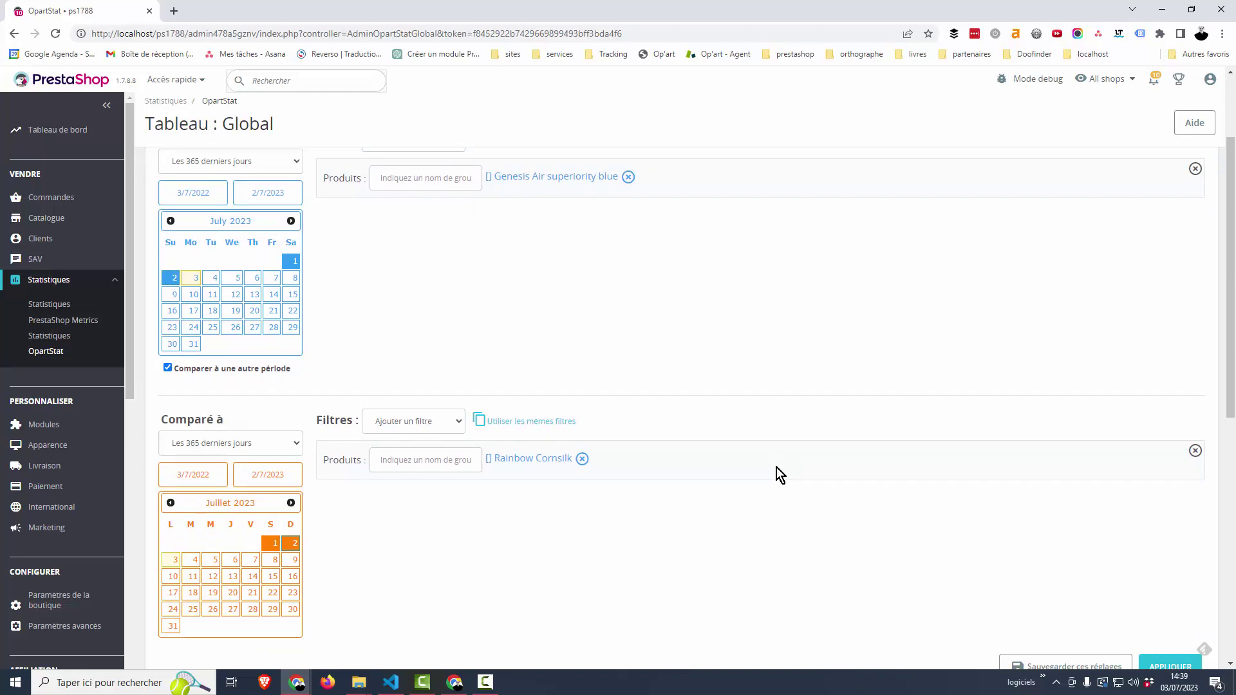